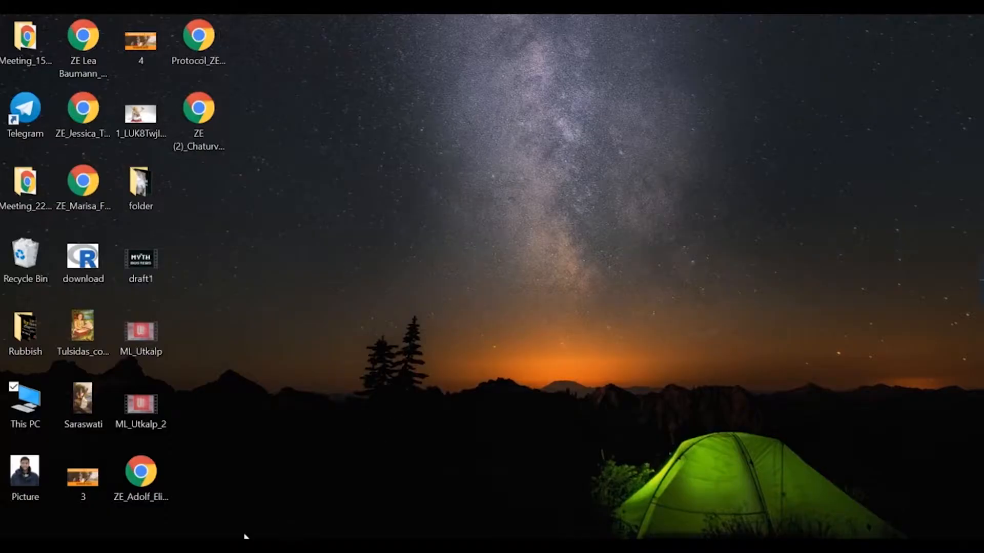
Launch Adobe Premiere Pro CC 2015 and dismiss its welcome screen
{"action": "left_click", "coordinate": [11, 533]}
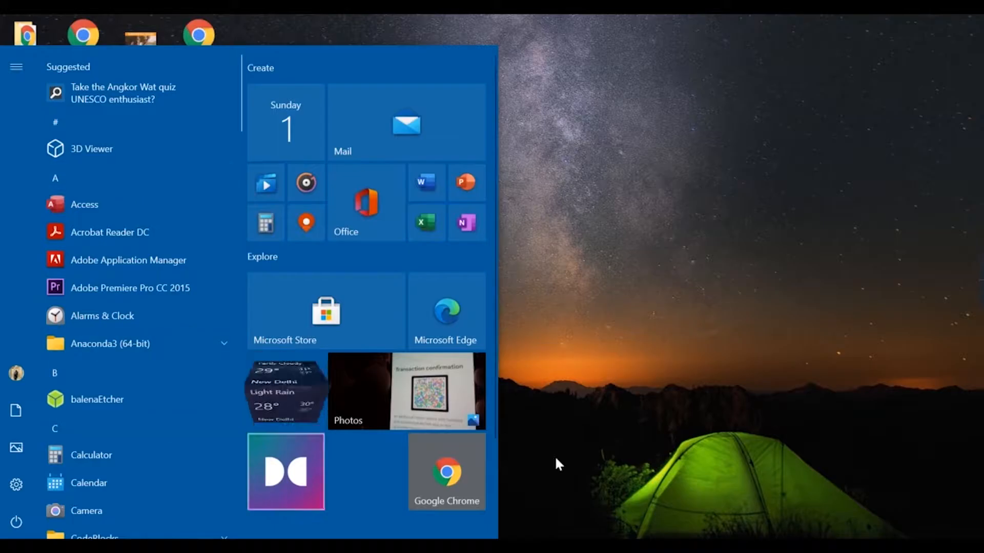
{"action": "left_click", "coordinate": [635, 448]}
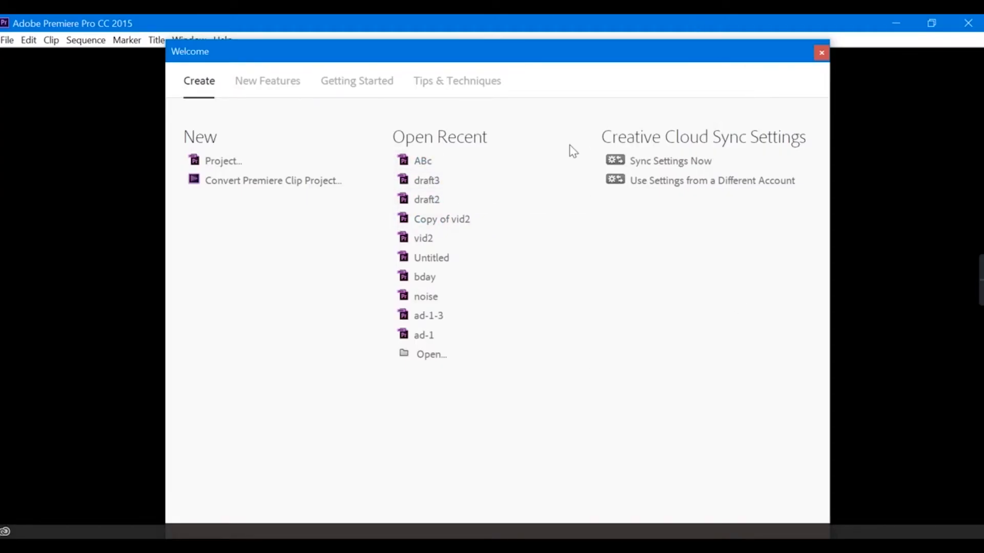
{"action": "left_click", "coordinate": [821, 52]}
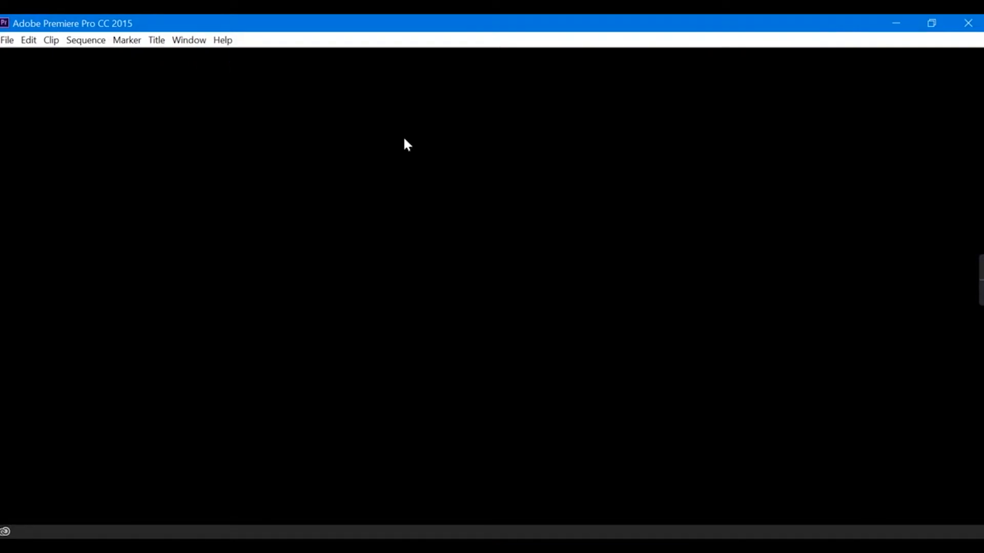
Create a new project named UDC with the Desktop folder as its location, keeping the default general settings
{"action": "left_click", "coordinate": [4, 41]}
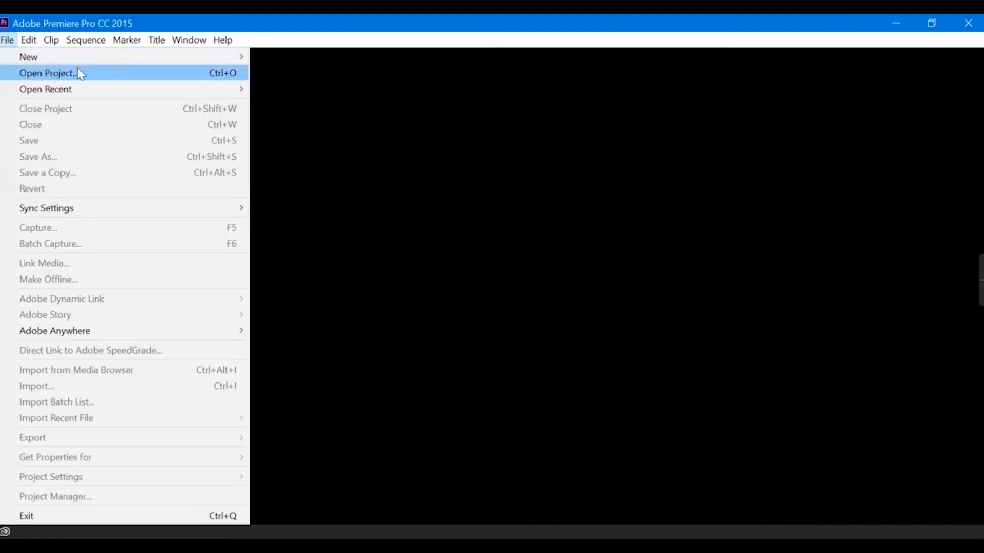
{"action": "mouse_move", "coordinate": [97, 57]}
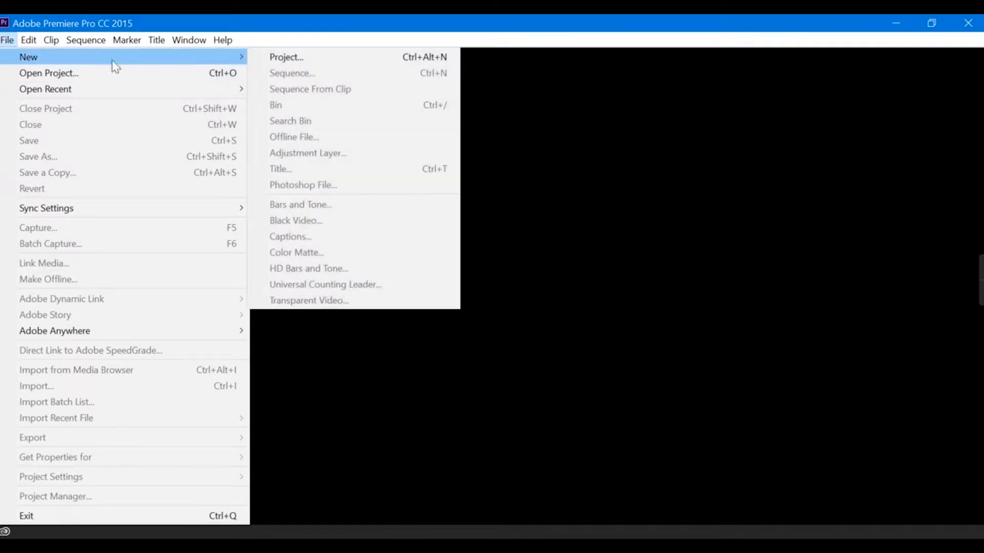
{"action": "left_click", "coordinate": [265, 57]}
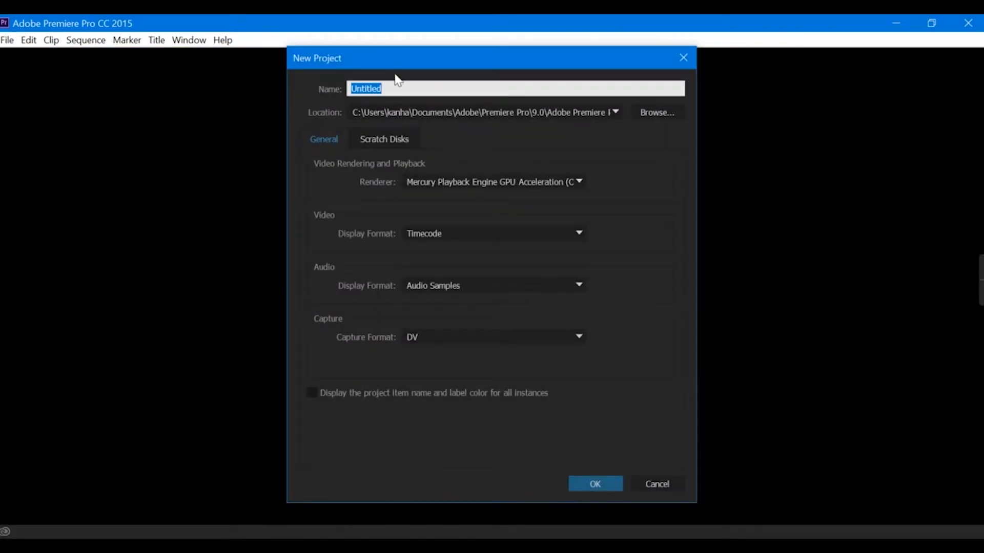
{"action": "key", "text": "BackSpace"}
{"action": "type", "text": "UDC"}
{"action": "left_click", "coordinate": [658, 115]}
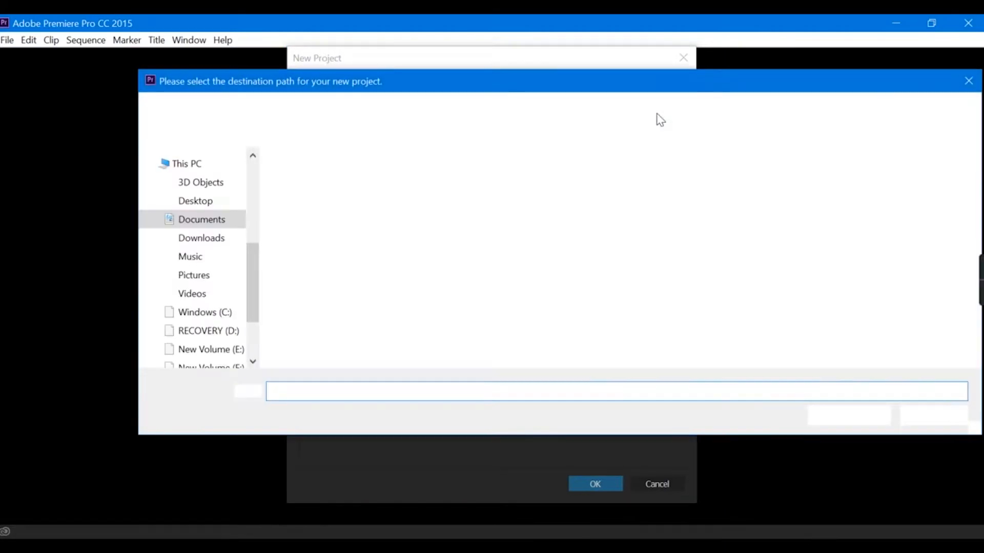
{"action": "left_click", "coordinate": [204, 206]}
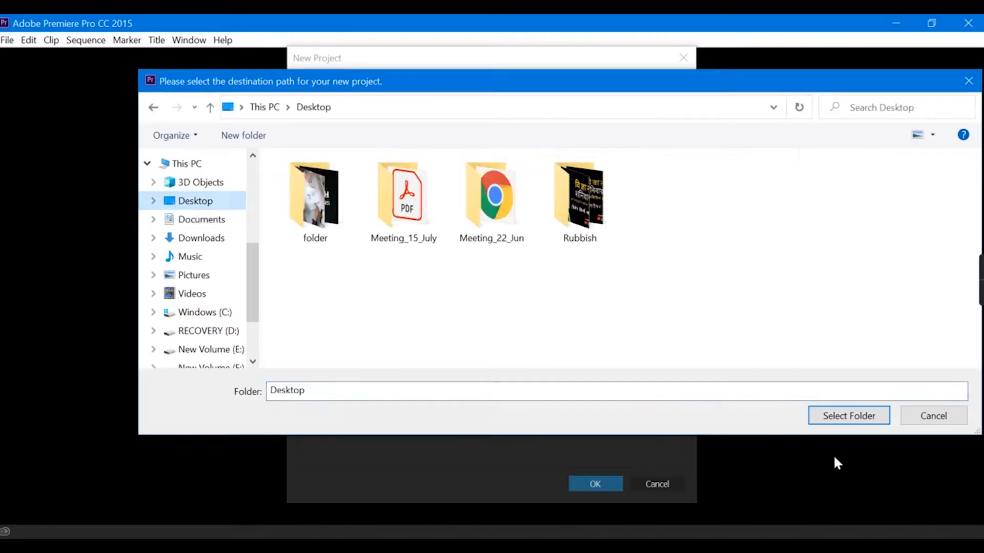
{"action": "left_click", "coordinate": [842, 416]}
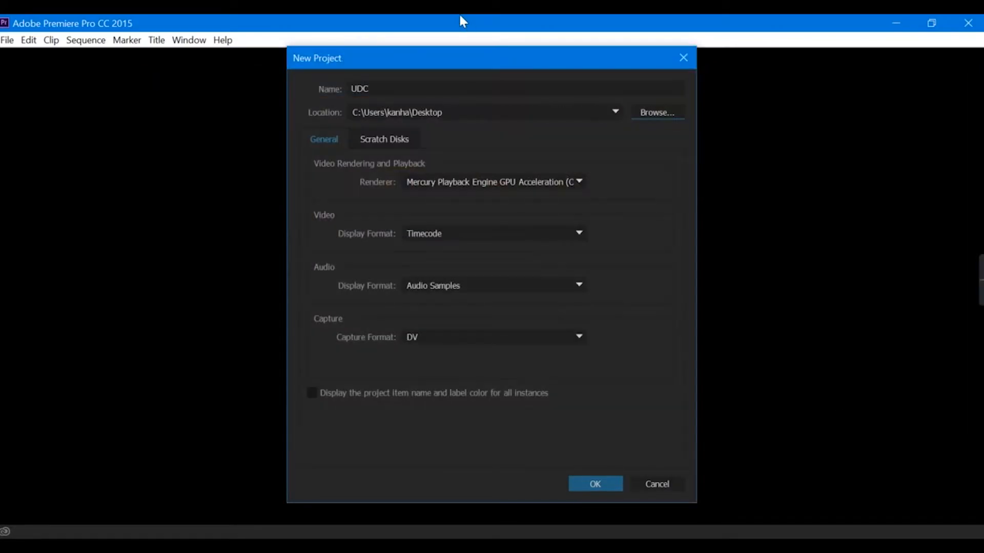
{"action": "left_click", "coordinate": [592, 483]}
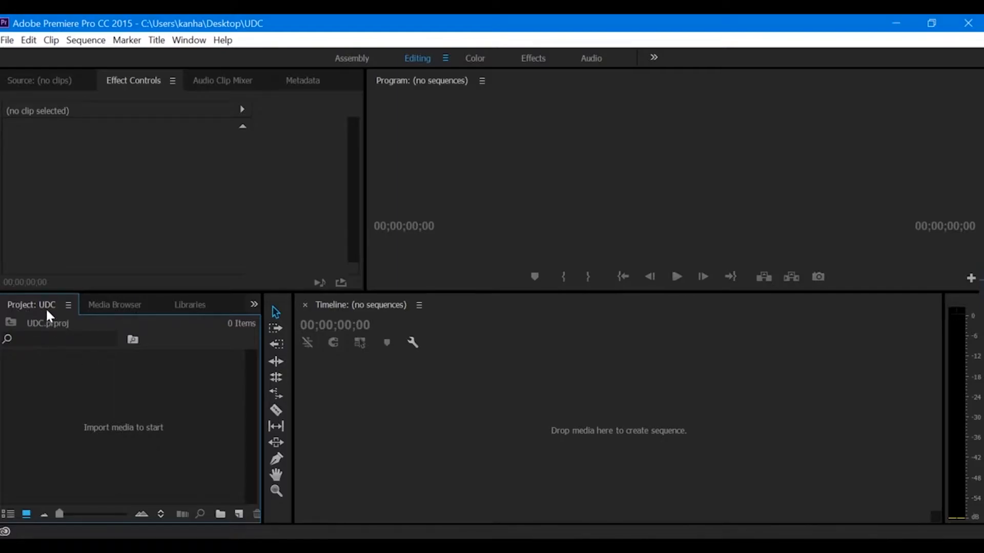
Look through the Media Browser, the Libraries and the list of hidden panels, and return to the UDC project's contents
{"action": "left_click", "coordinate": [108, 309]}
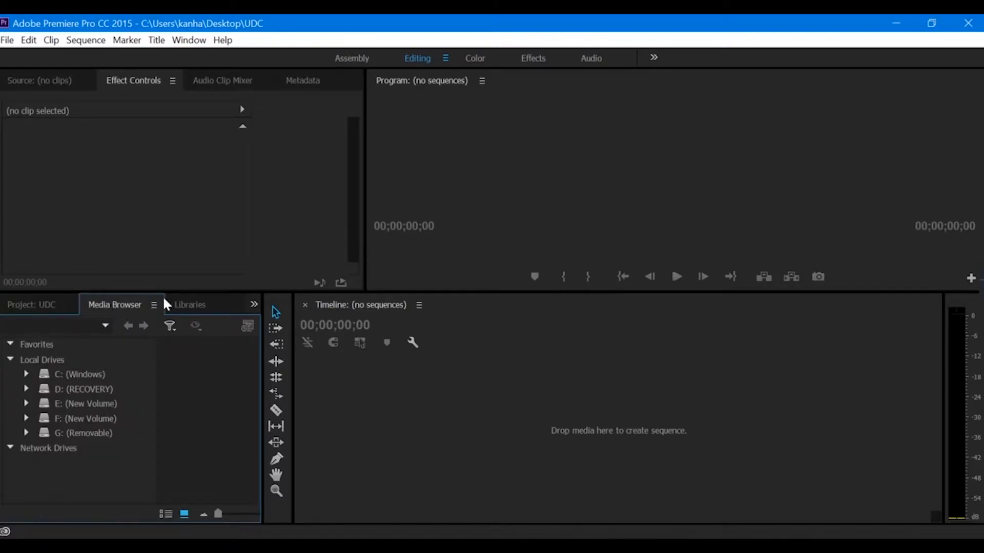
{"action": "left_click", "coordinate": [188, 307]}
{"action": "left_click", "coordinate": [254, 306]}
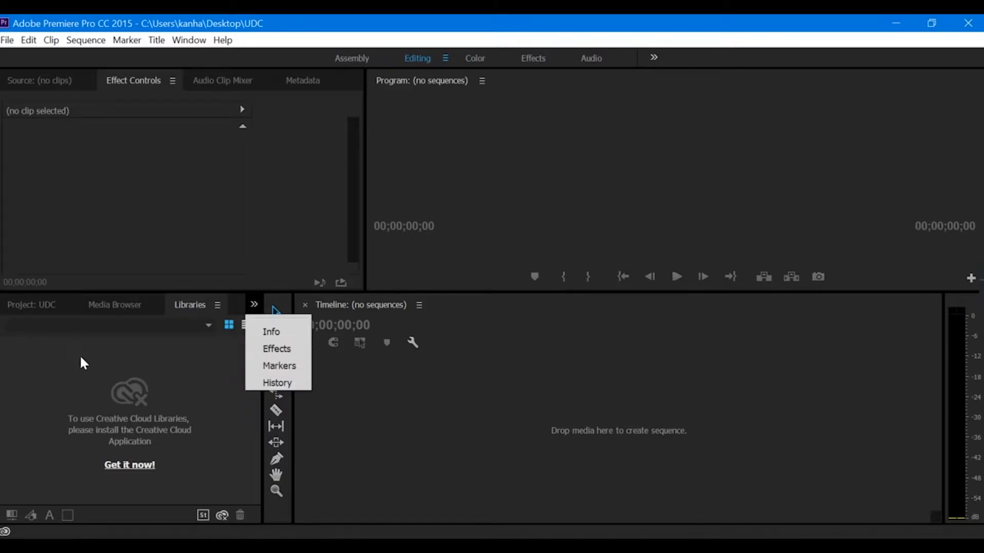
{"action": "left_click", "coordinate": [43, 308]}
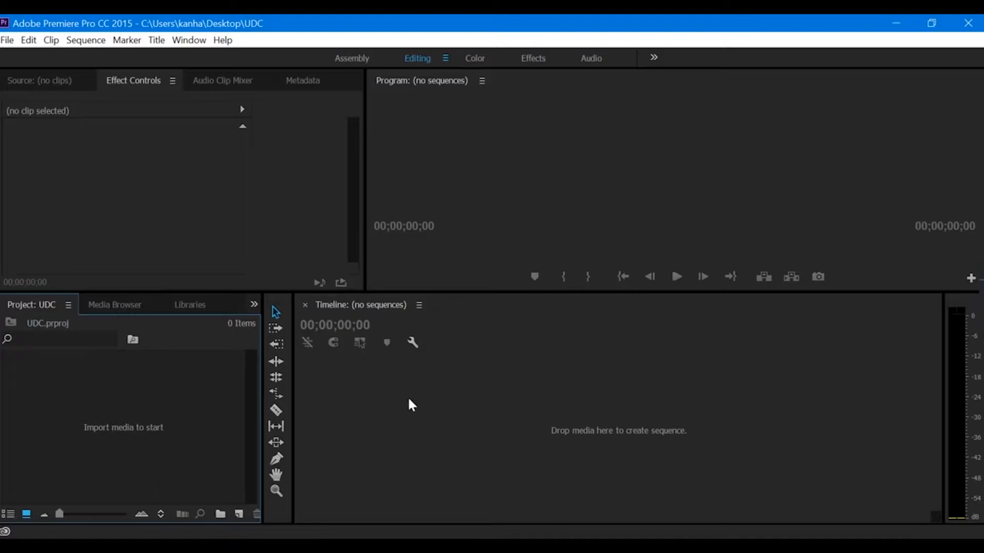
Import all seven media files from the Pictures > Random folder into the project and clear the selection
{"action": "double_click", "coordinate": [128, 441]}
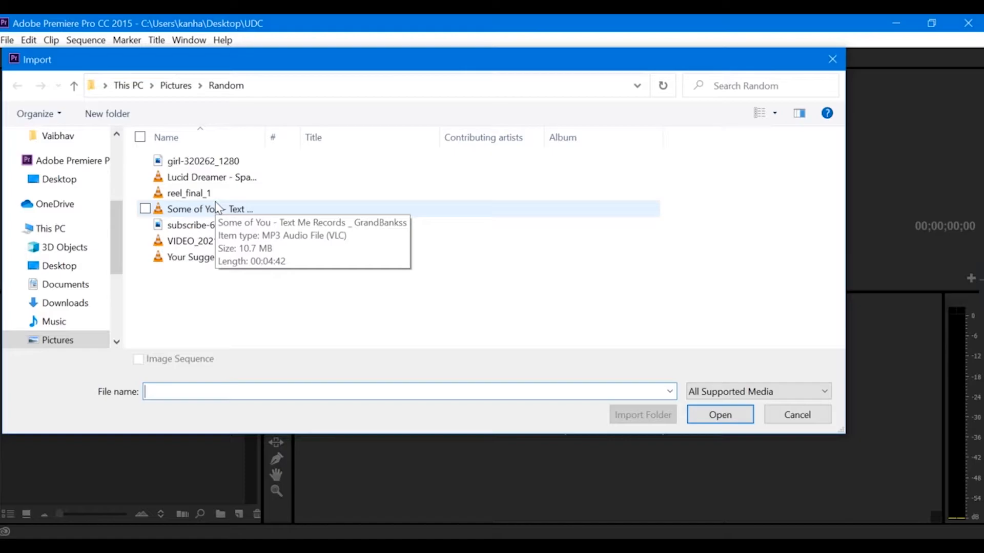
{"action": "left_click_drag", "start_coordinate": [217, 278], "coordinate": [215, 132]}
{"action": "left_click", "coordinate": [707, 417]}
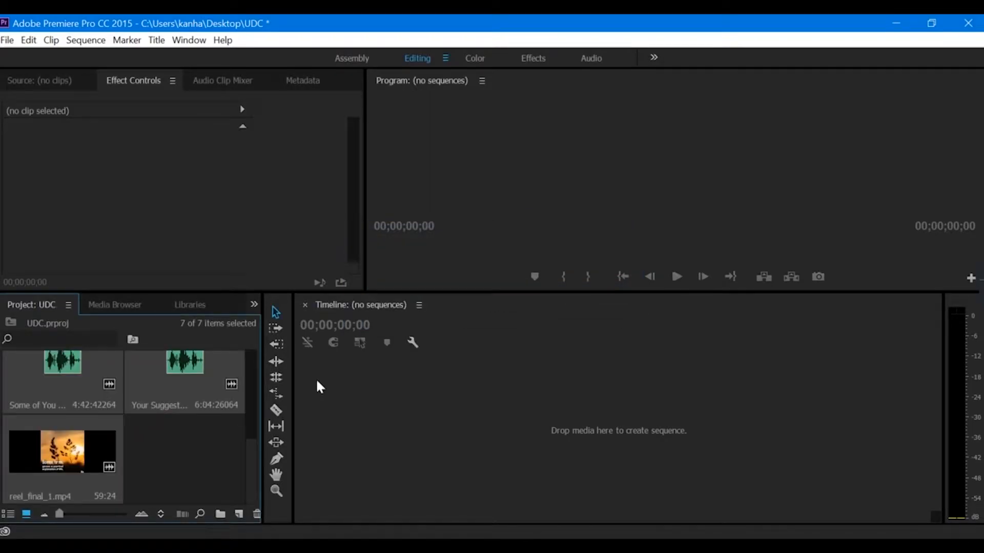
{"action": "left_click", "coordinate": [212, 463]}
Preview the image girl-320262_1280.png and briefly play the Lucid Dreamer audio file as source clips
{"action": "scroll", "coordinate": [212, 462], "scroll_direction": "down", "scroll_amount": 3}
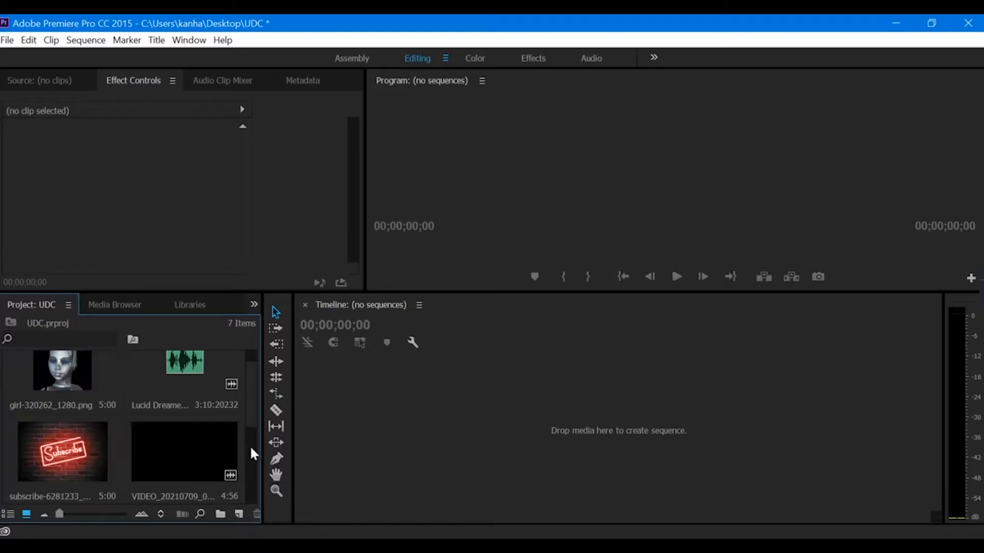
{"action": "left_click", "coordinate": [66, 368]}
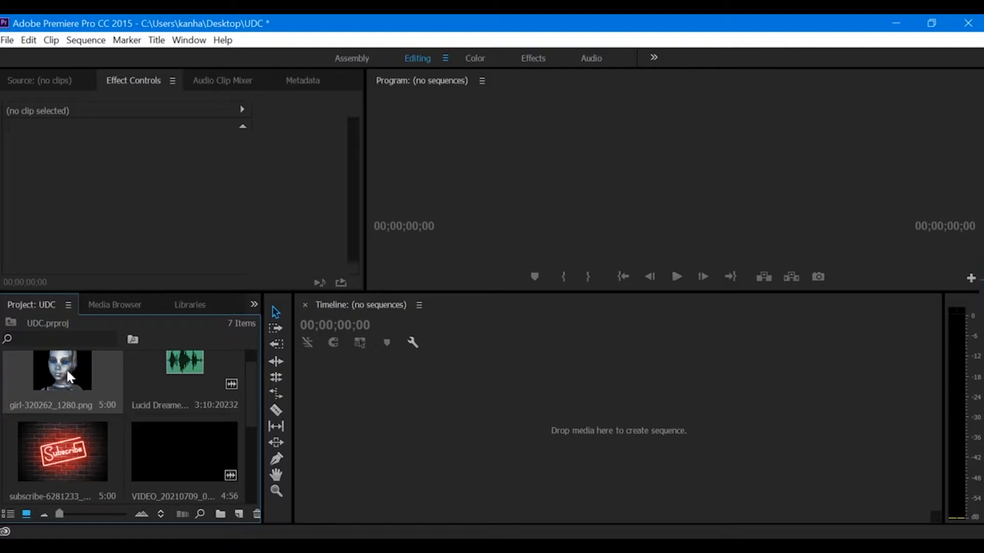
{"action": "double_click", "coordinate": [67, 368]}
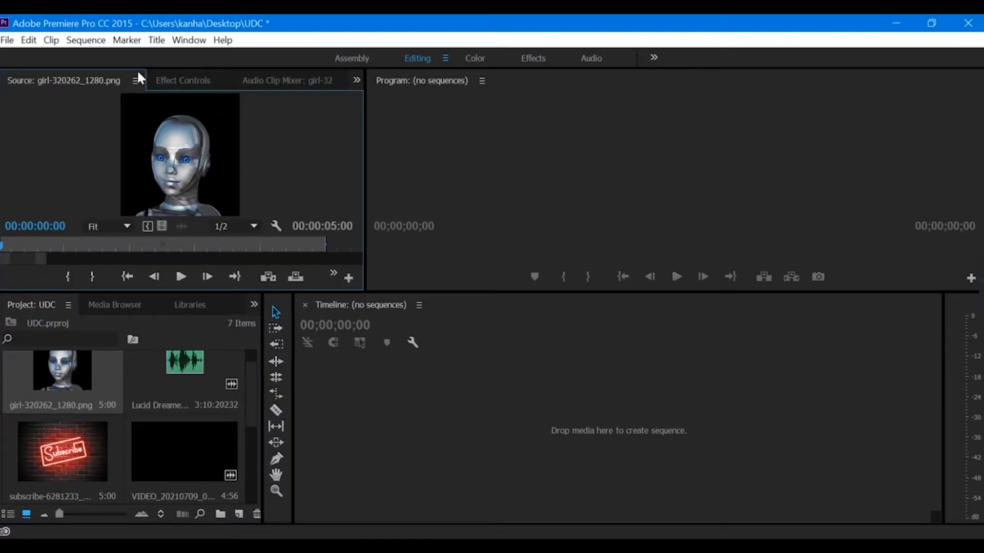
{"action": "double_click", "coordinate": [167, 364]}
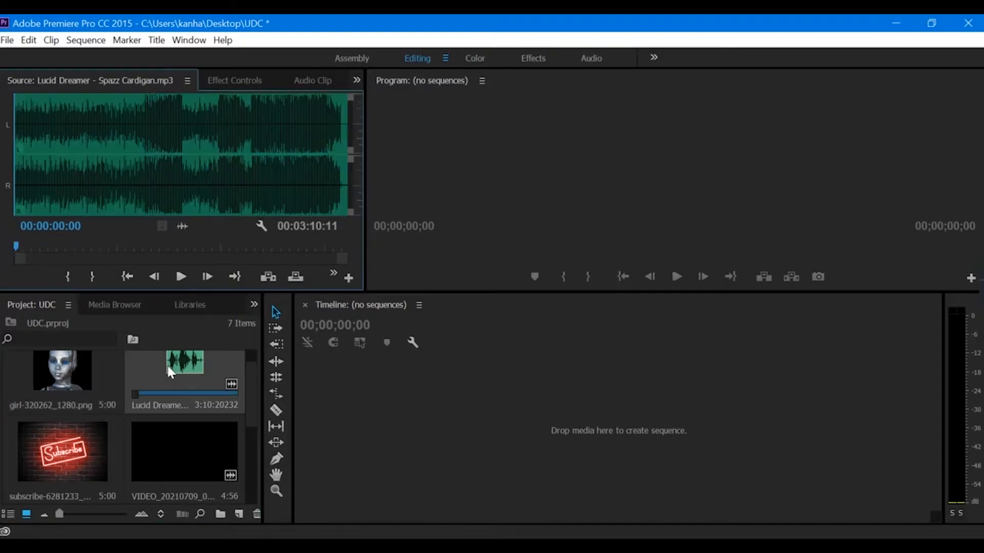
{"action": "left_click", "coordinate": [174, 277]}
{"action": "left_click", "coordinate": [174, 277]}
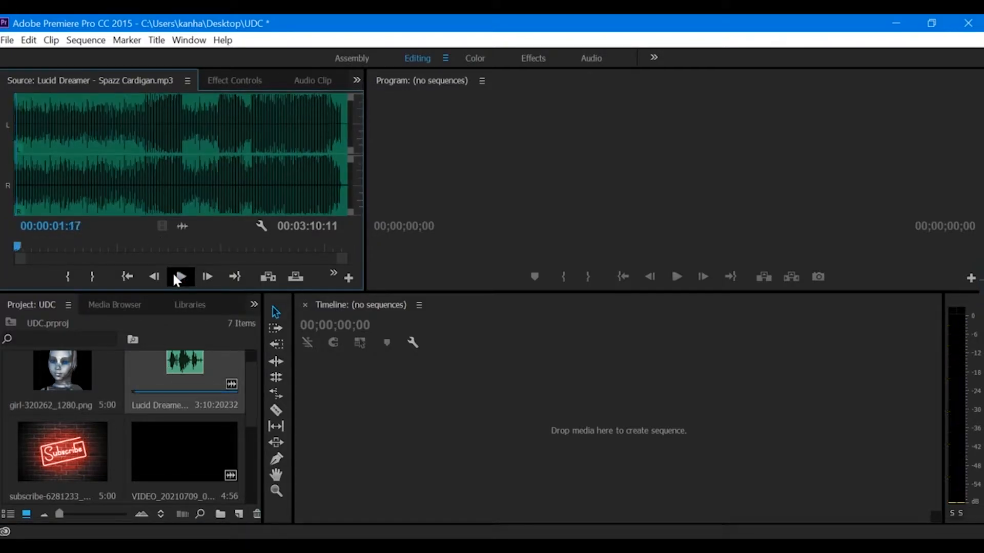
Preview the neon Subscribe image and play VIDEO_20210709_035428.mp4 as a source clip, stopping it near its end
{"action": "double_click", "coordinate": [66, 443]}
{"action": "double_click", "coordinate": [168, 441]}
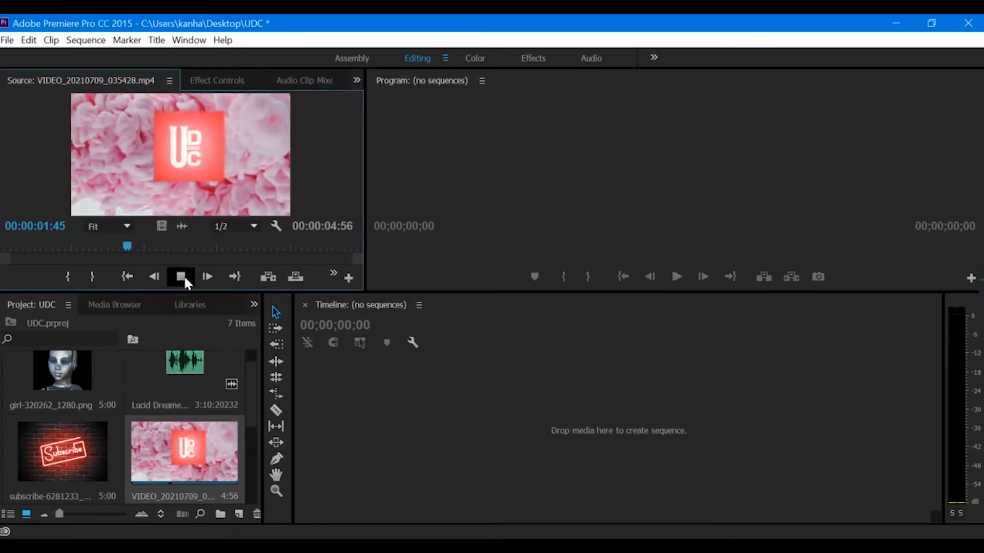
{"action": "left_click", "coordinate": [180, 276]}
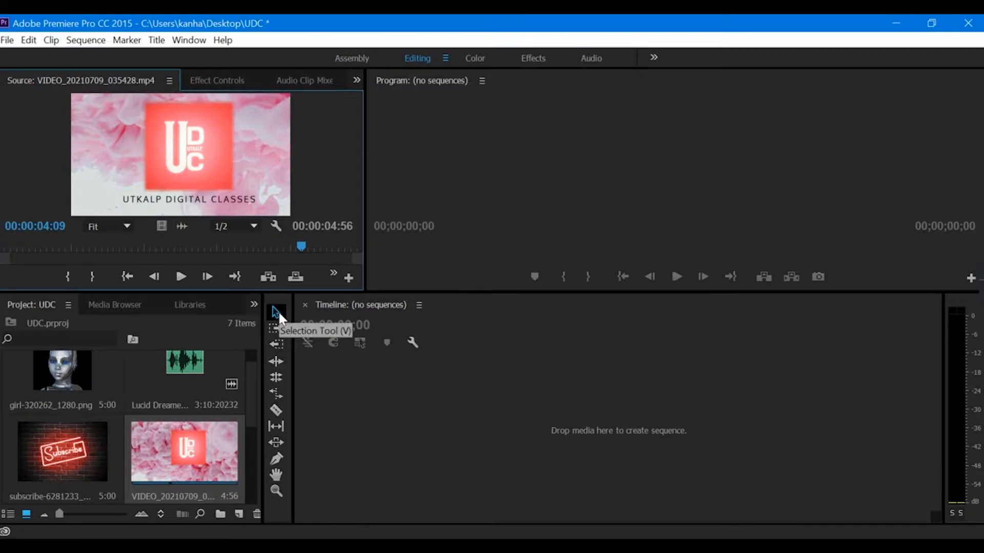
Try out the Razor tool, switch back to the Selection tool and create a sequence from VIDEO_20210709_035428.mp4 on the timeline
{"action": "left_click", "coordinate": [280, 411]}
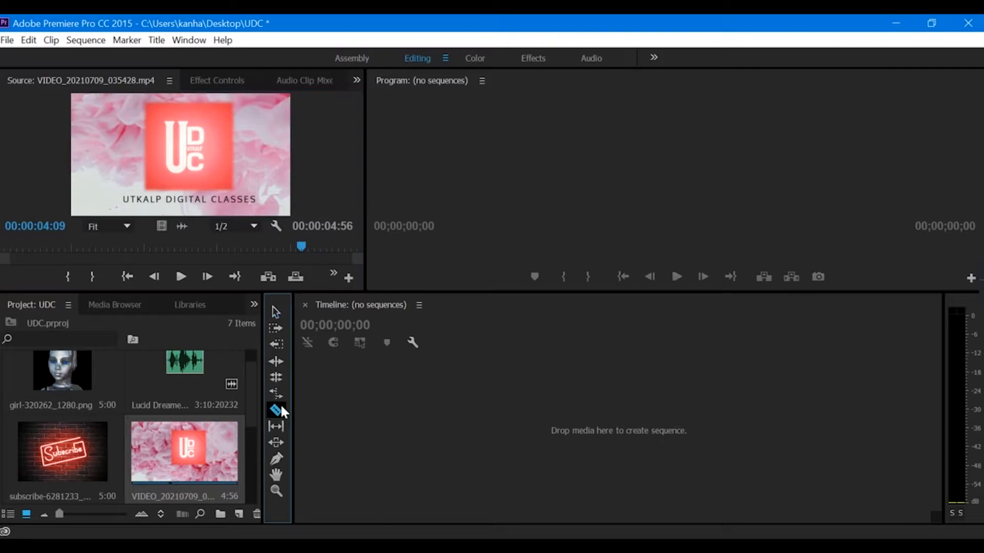
{"action": "left_click", "coordinate": [280, 310]}
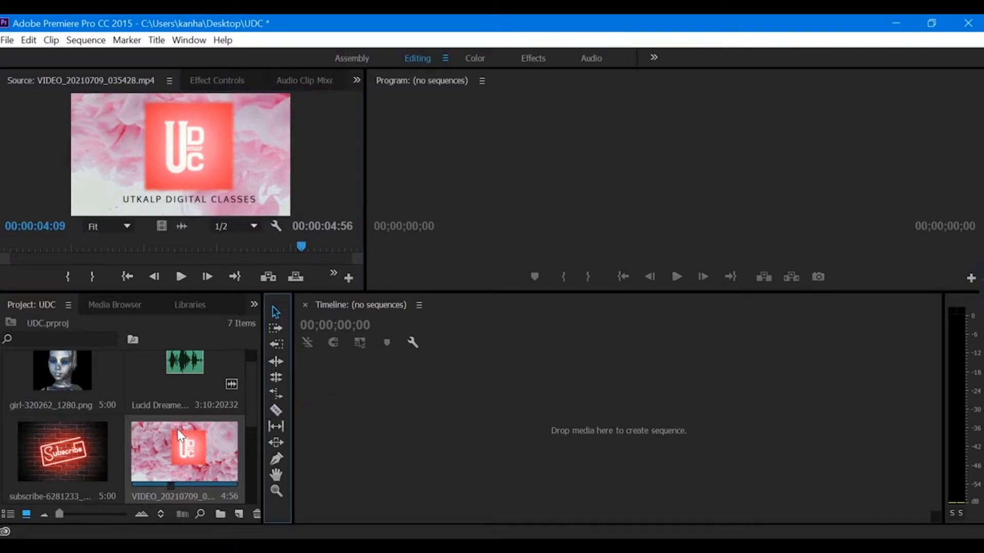
{"action": "left_click_drag", "start_coordinate": [208, 431], "coordinate": [337, 404]}
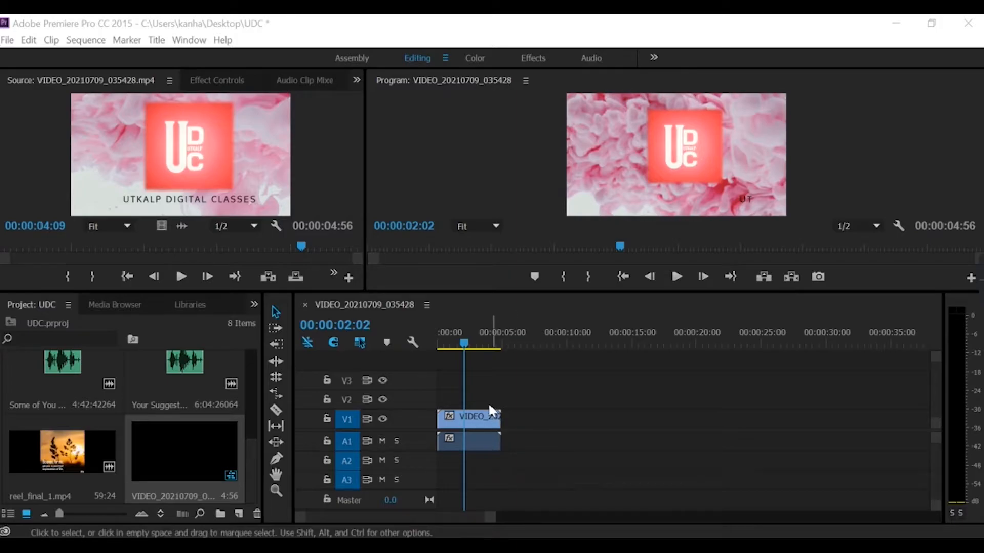
Unlink the video and audio of the VIDEO_20210709_035428 clip in the timeline and select only its audio part
{"action": "left_click", "coordinate": [607, 433]}
{"action": "left_click", "coordinate": [484, 420]}
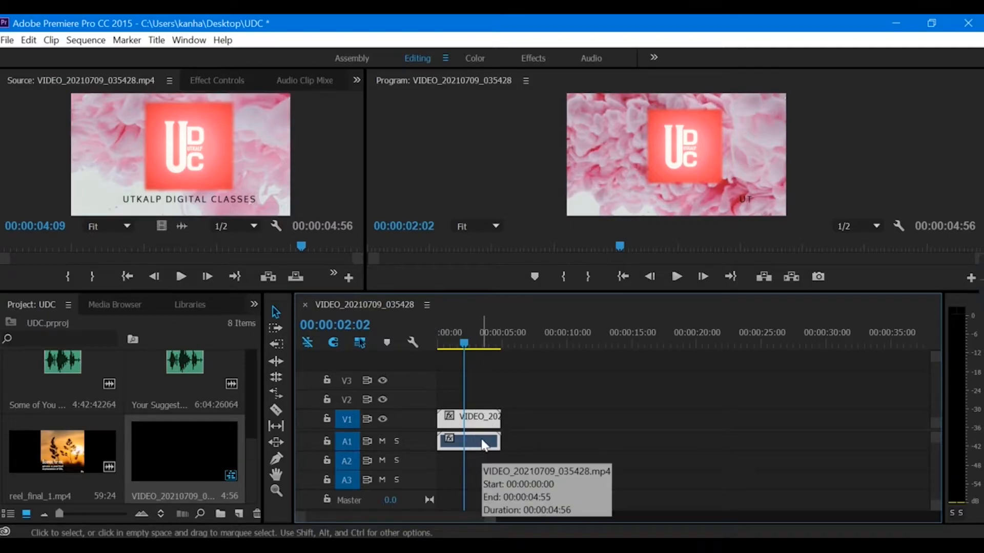
{"action": "right_click", "coordinate": [484, 443]}
{"action": "left_click", "coordinate": [556, 247]}
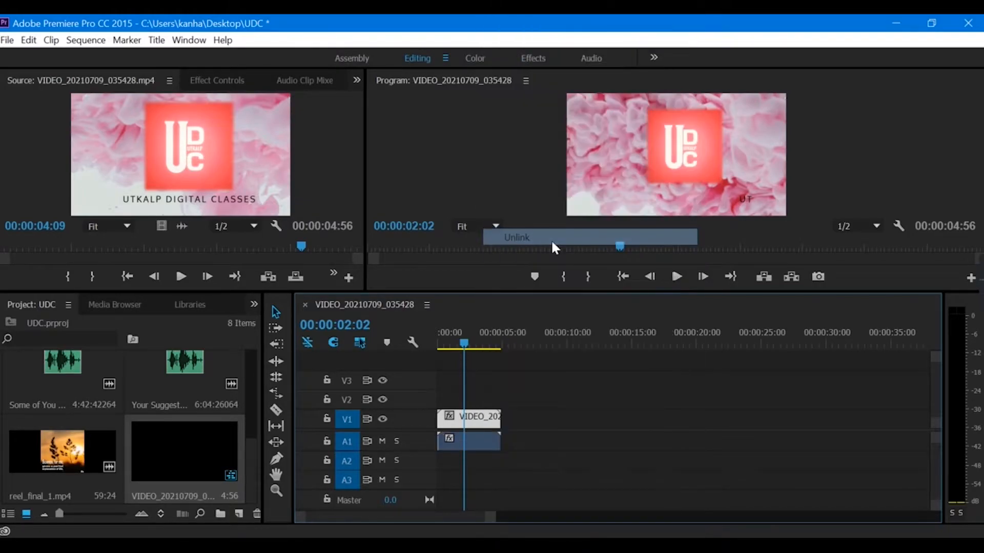
{"action": "left_click", "coordinate": [491, 429]}
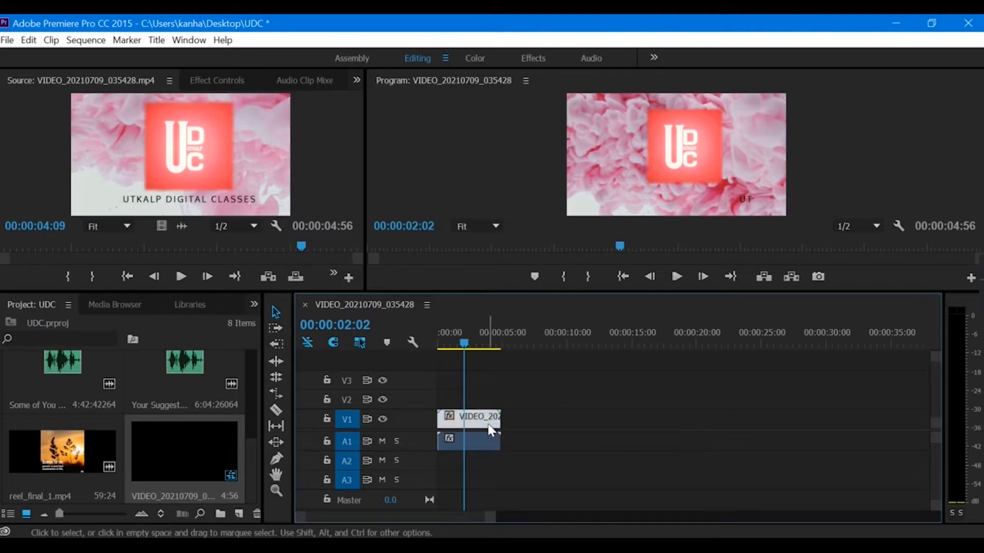
{"action": "left_click", "coordinate": [484, 441]}
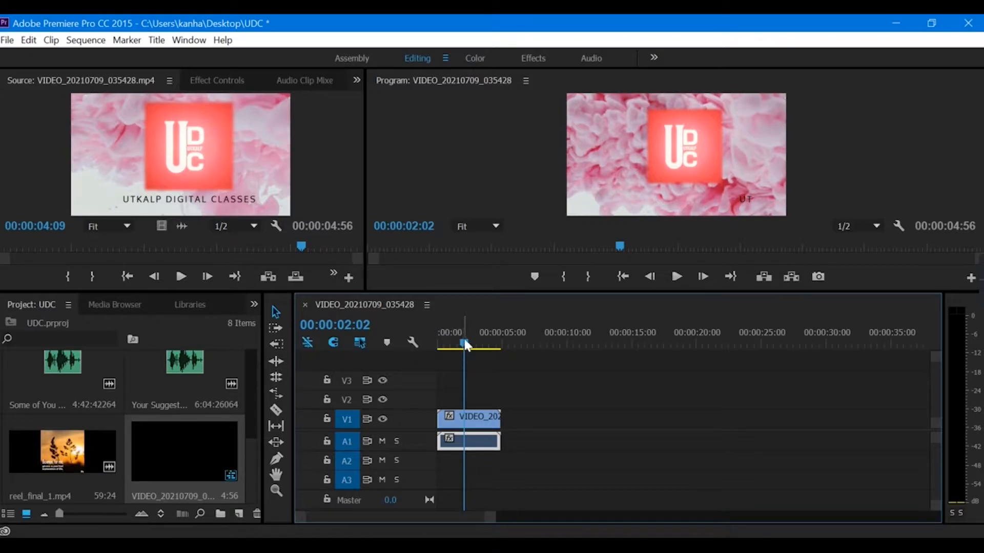
Scrub through the sequence, play it from the start to the end, and check individual frames in the program preview
{"action": "left_click_drag", "start_coordinate": [464, 344], "coordinate": [437, 345]}
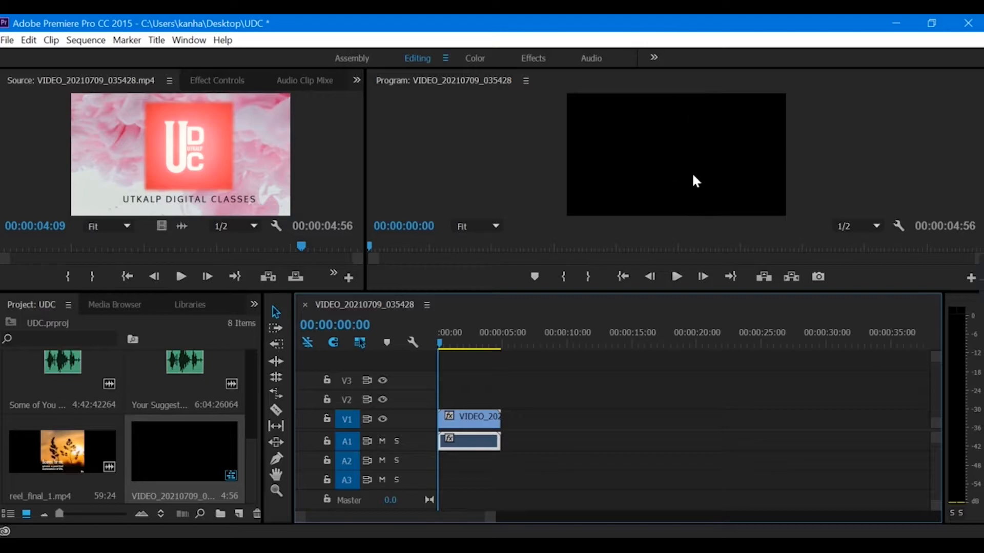
{"action": "left_click_drag", "start_coordinate": [439, 344], "coordinate": [460, 344]}
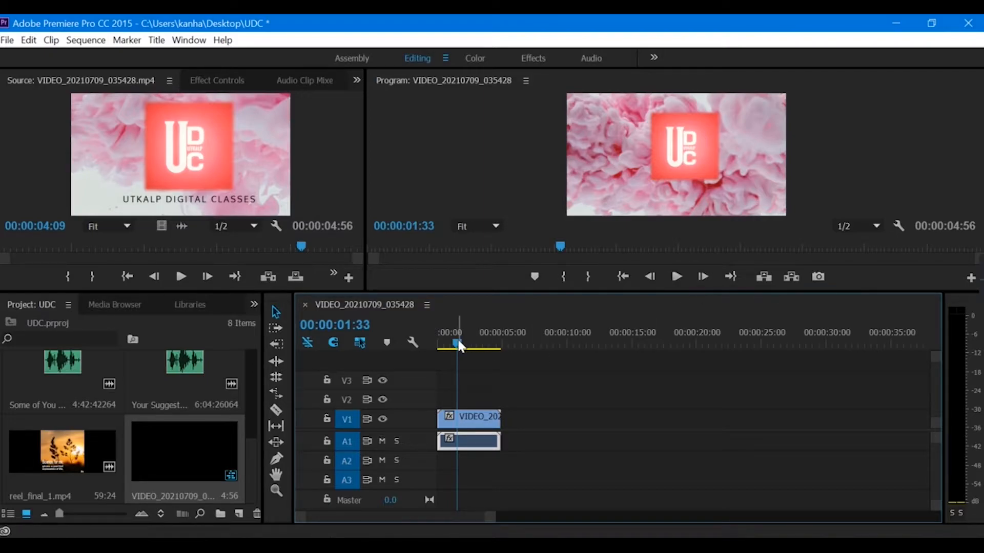
{"action": "left_click_drag", "start_coordinate": [459, 346], "coordinate": [403, 336]}
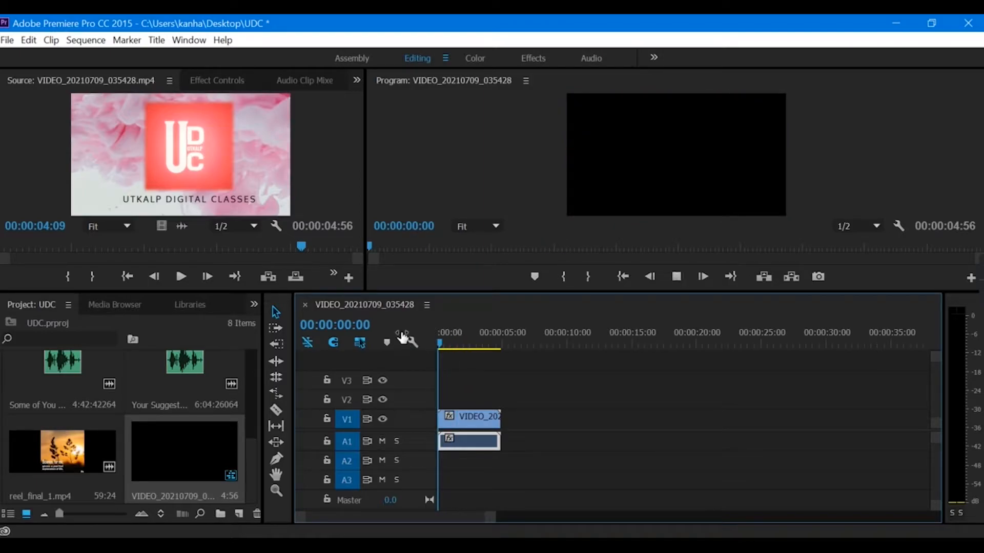
{"action": "key", "text": "space"}
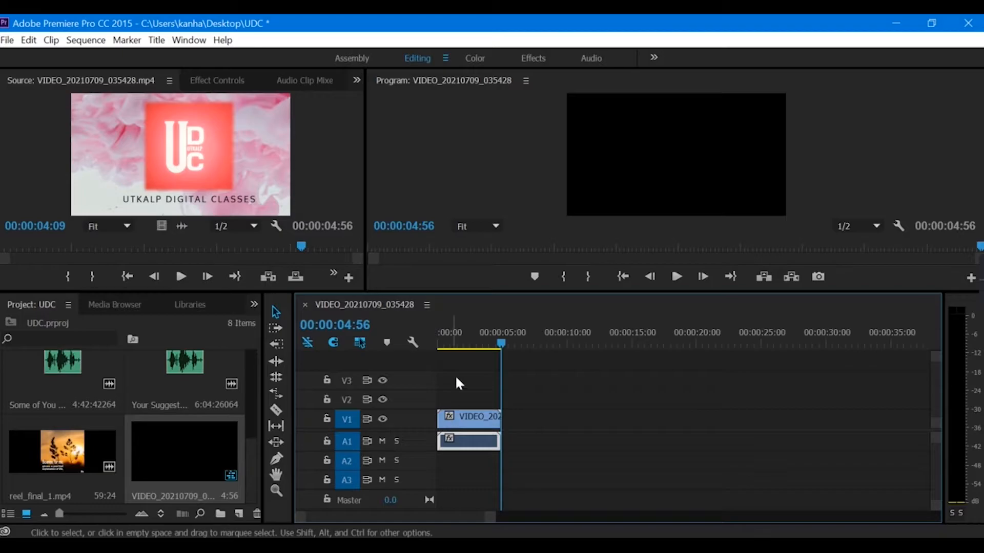
{"action": "left_click", "coordinate": [453, 341]}
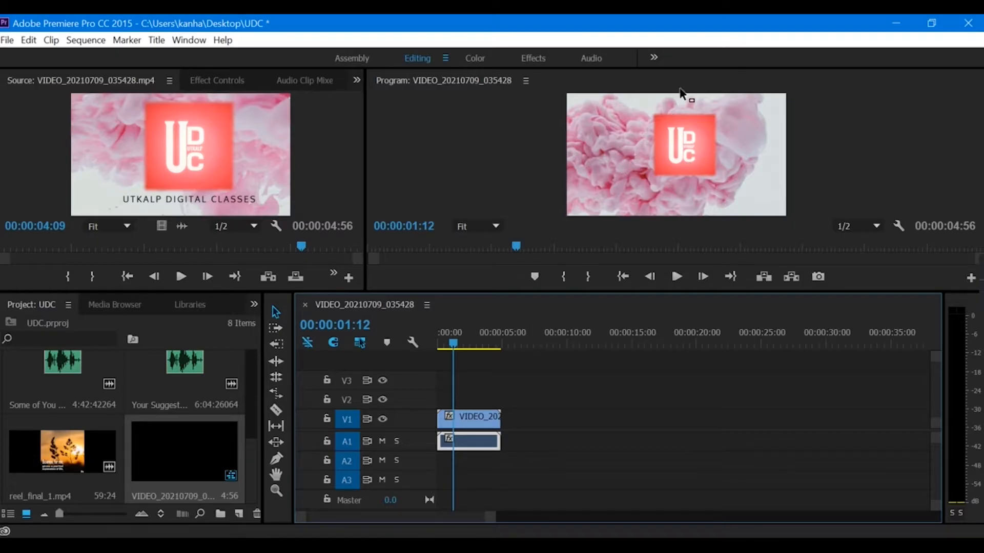
{"action": "left_click_drag", "start_coordinate": [451, 343], "coordinate": [474, 348]}
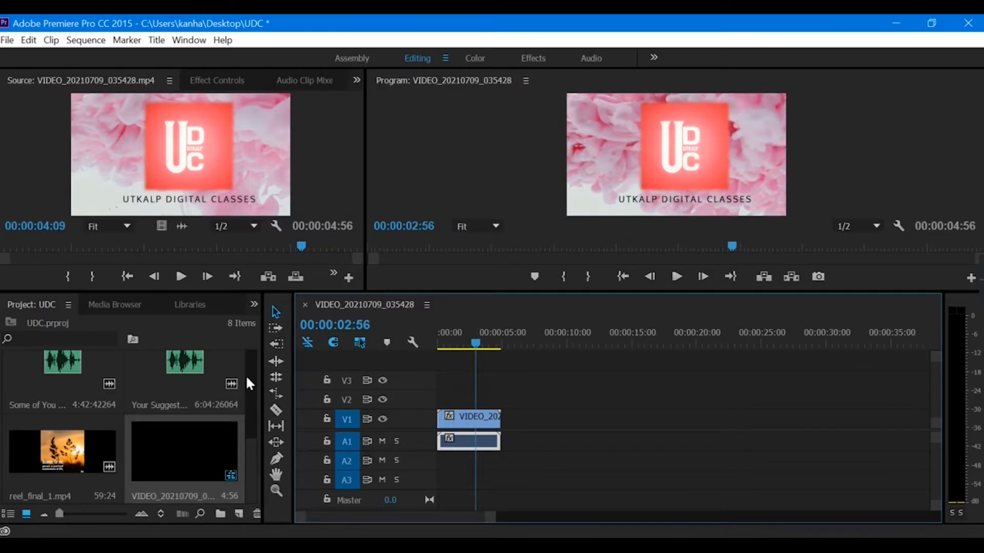
Place girl-320262_1280.png on track V2 above the video and trim it to run from about 00:00:01:09 to 00:00:02:55
{"action": "left_click_drag", "start_coordinate": [251, 446], "coordinate": [254, 360]}
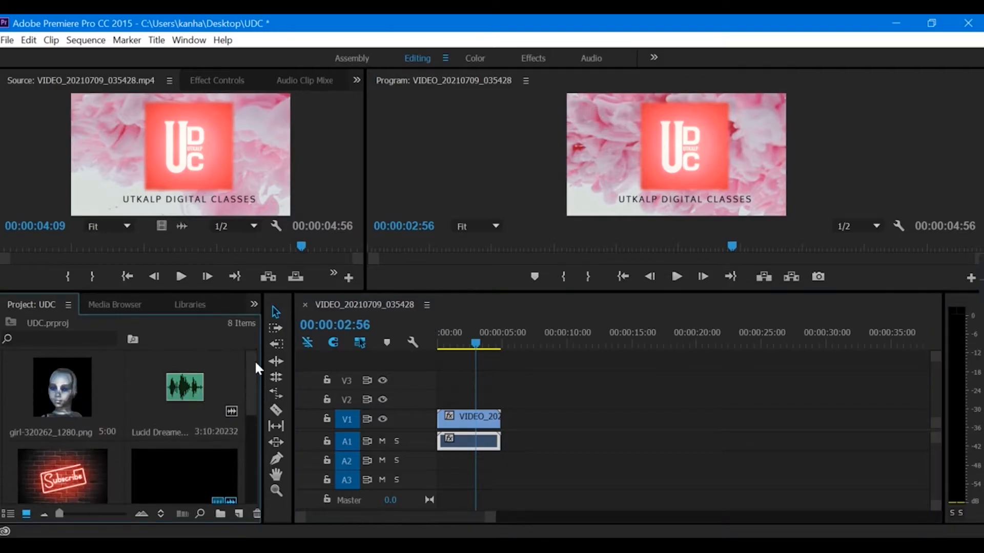
{"action": "left_click", "coordinate": [56, 395]}
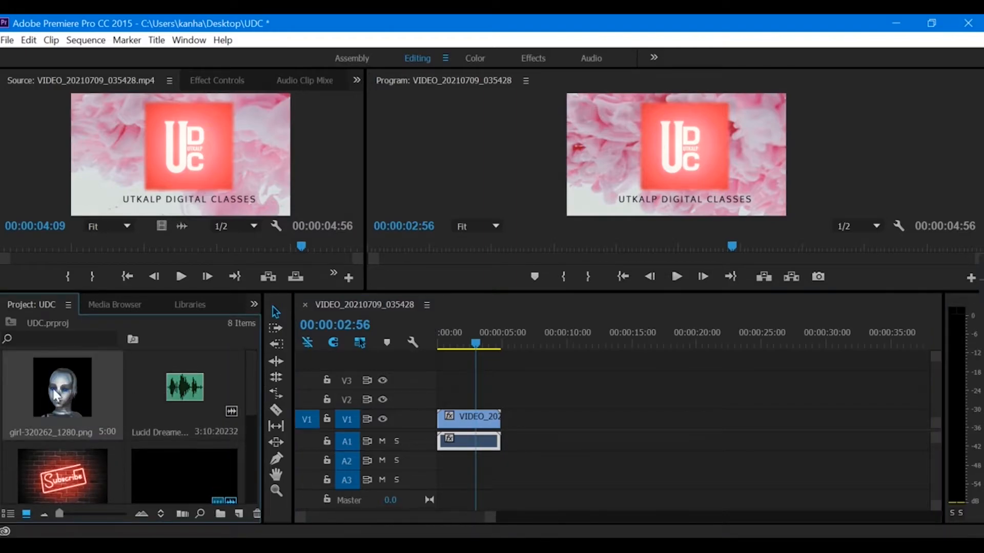
{"action": "left_click_drag", "start_coordinate": [68, 386], "coordinate": [440, 403]}
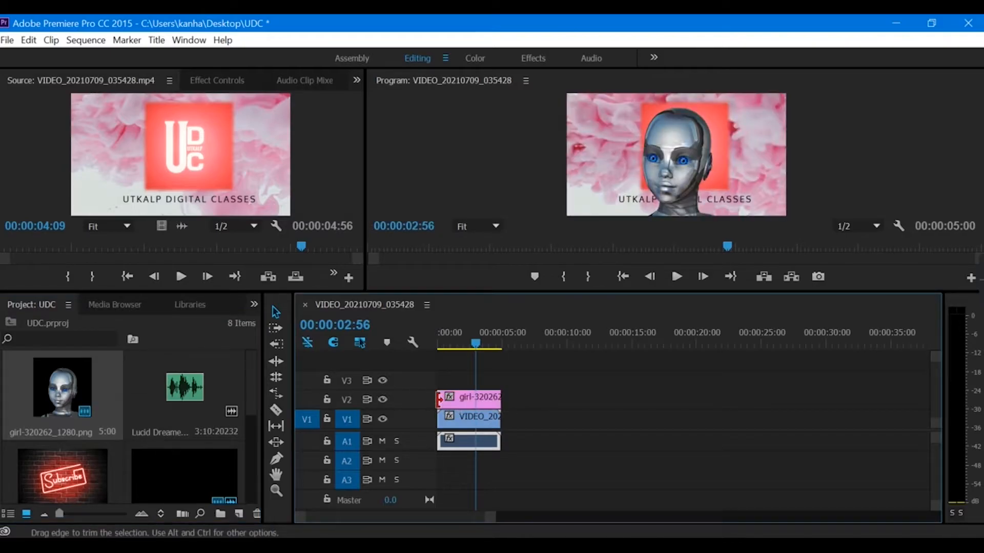
{"action": "left_click", "coordinate": [486, 399]}
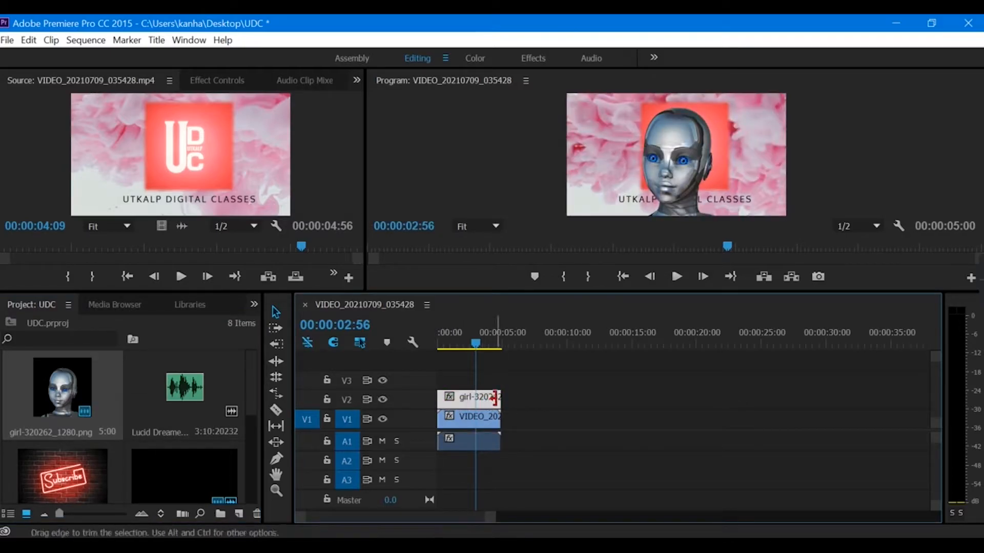
{"action": "mouse_move", "coordinate": [457, 397]}
{"action": "left_mouse_down"}
{"action": "mouse_move", "coordinate": [464, 404]}
{"action": "mouse_move", "coordinate": [456, 398]}
{"action": "left_mouse_up"}
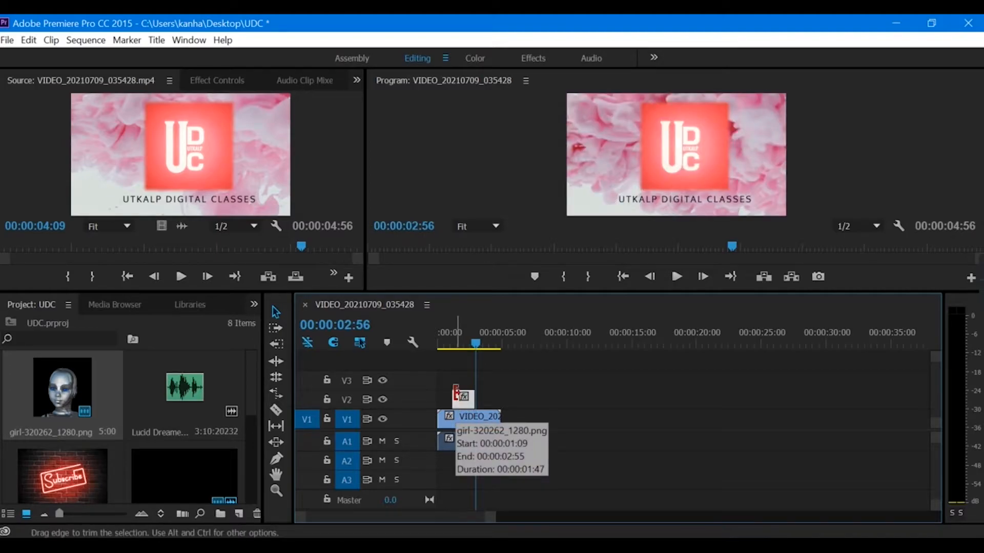
Play the sequence from the start to preview the image overlay on the video
{"action": "left_click", "coordinate": [439, 344]}
{"action": "key", "text": "space"}
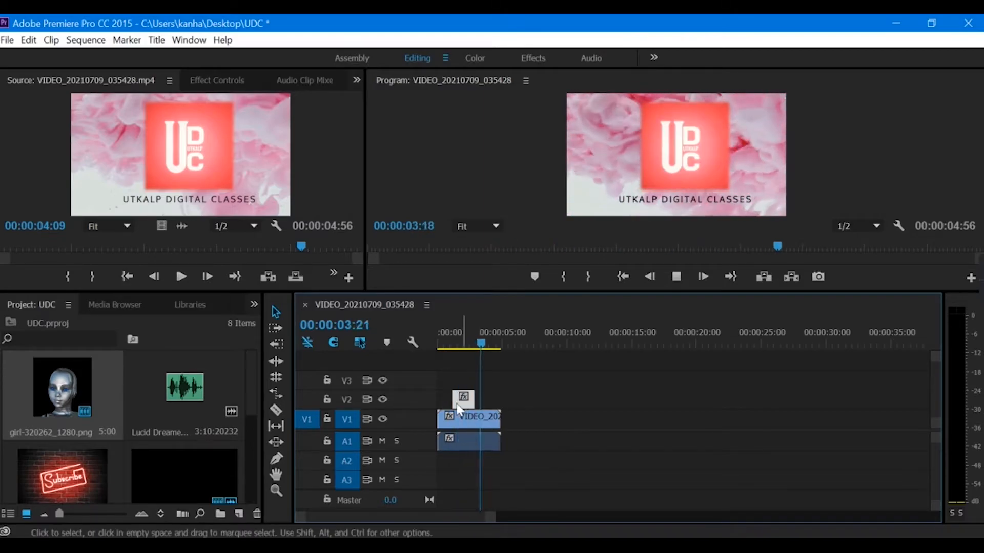
{"action": "key", "text": "space"}
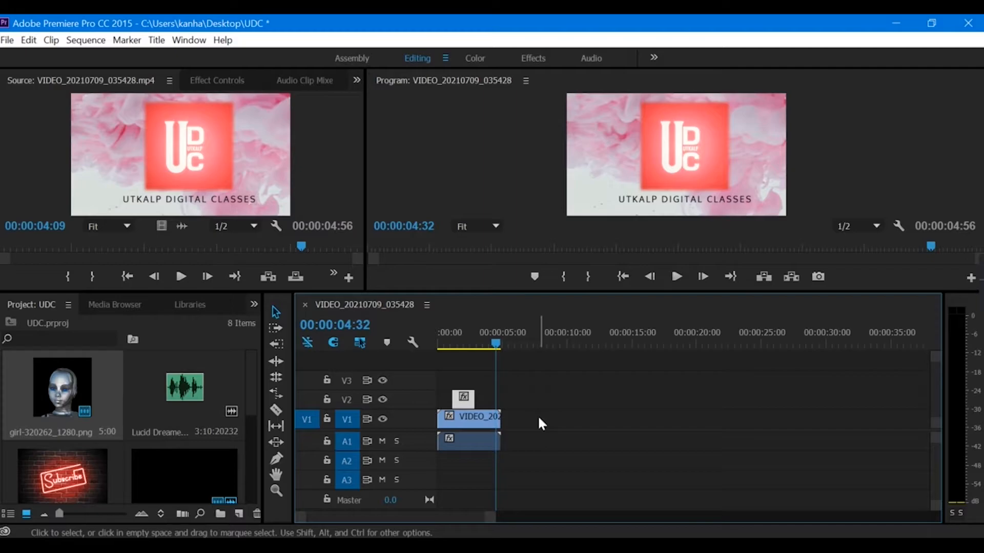
Add the Lucid Dreame... audio file to track A2 at the sequence start and play the first few seconds with it
{"action": "left_click", "coordinate": [193, 370]}
{"action": "left_click_drag", "start_coordinate": [192, 370], "coordinate": [451, 458]}
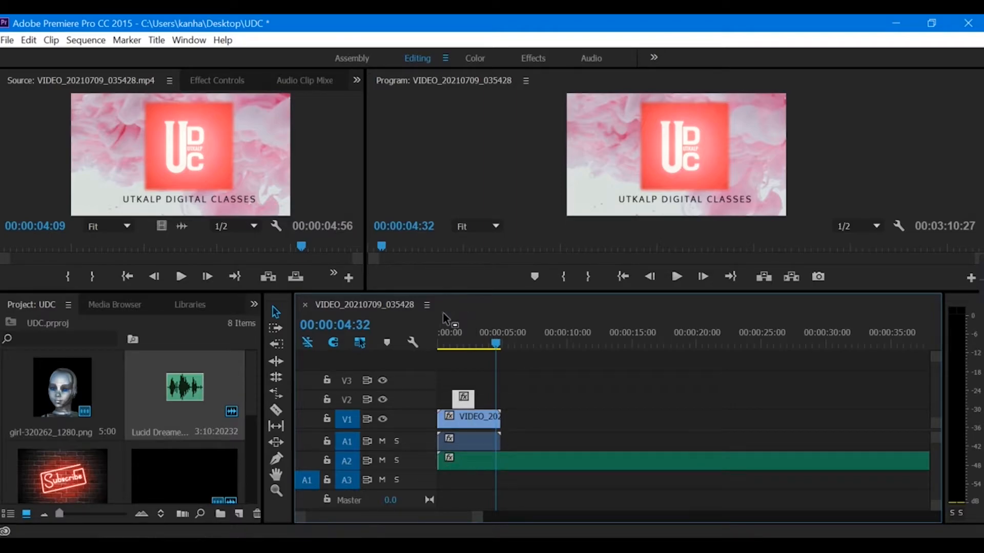
{"action": "left_click", "coordinate": [438, 347]}
{"action": "key", "text": "space"}
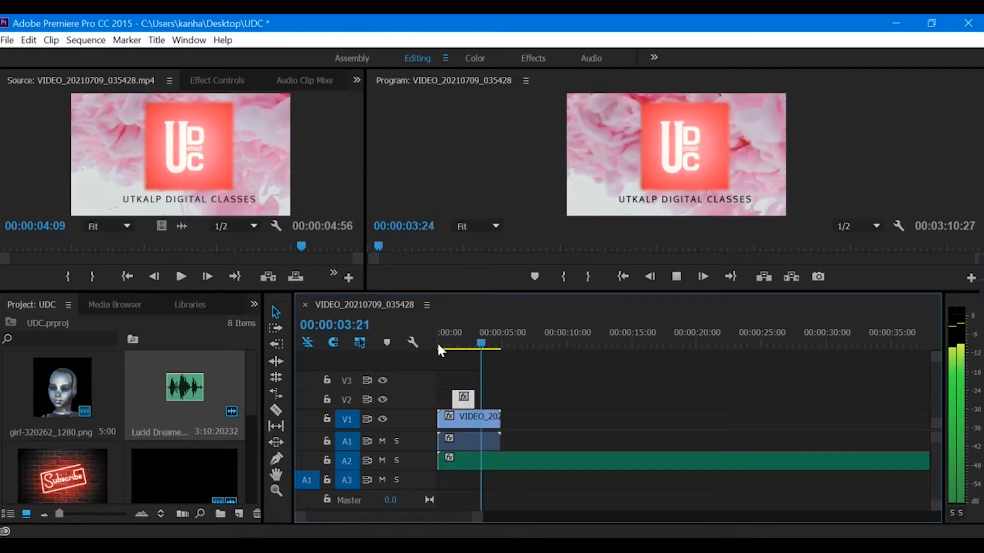
{"action": "key", "text": "space"}
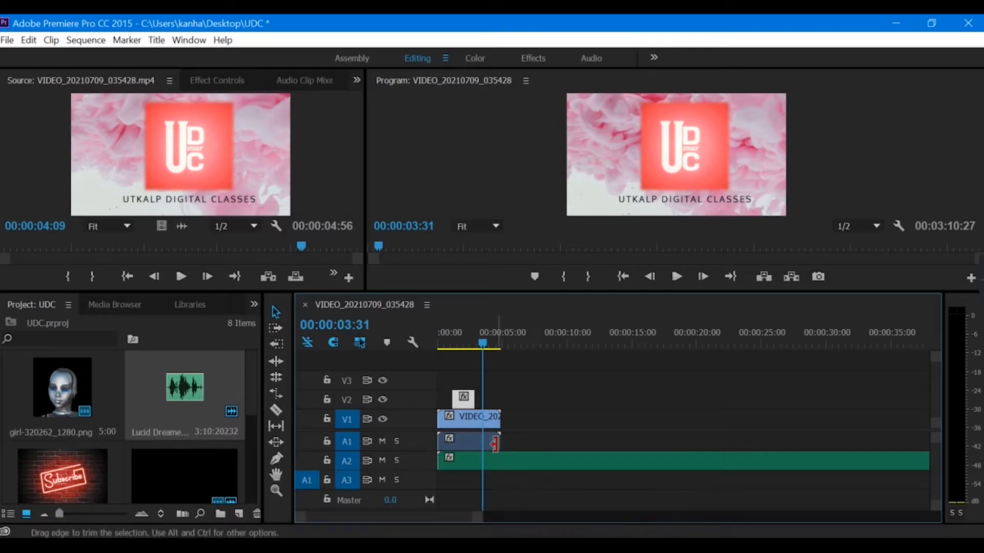
Delete the music clip from A2 and the girl image from V2, and briefly replay the sequence from near its start
{"action": "left_click", "coordinate": [504, 462]}
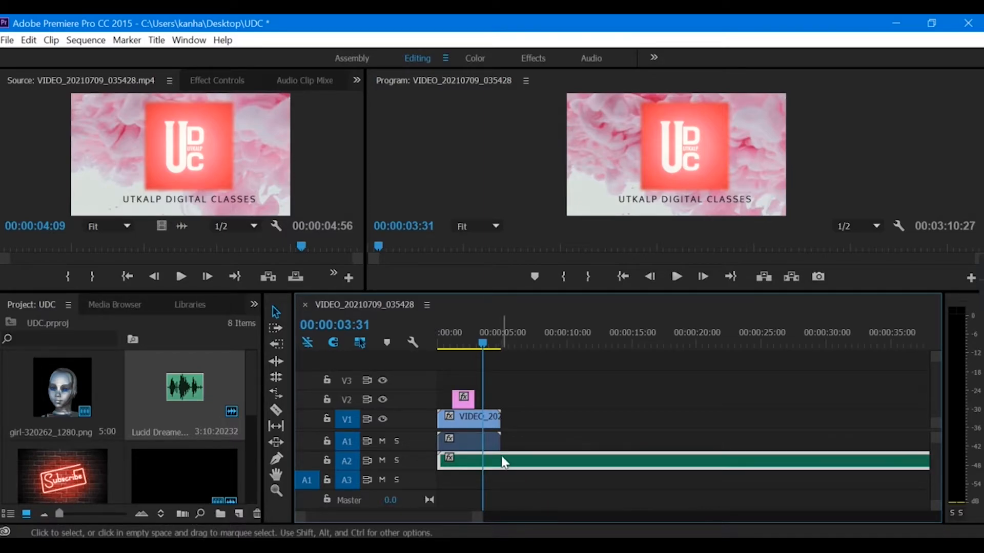
{"action": "key", "text": "Delete"}
{"action": "left_click", "coordinate": [471, 403]}
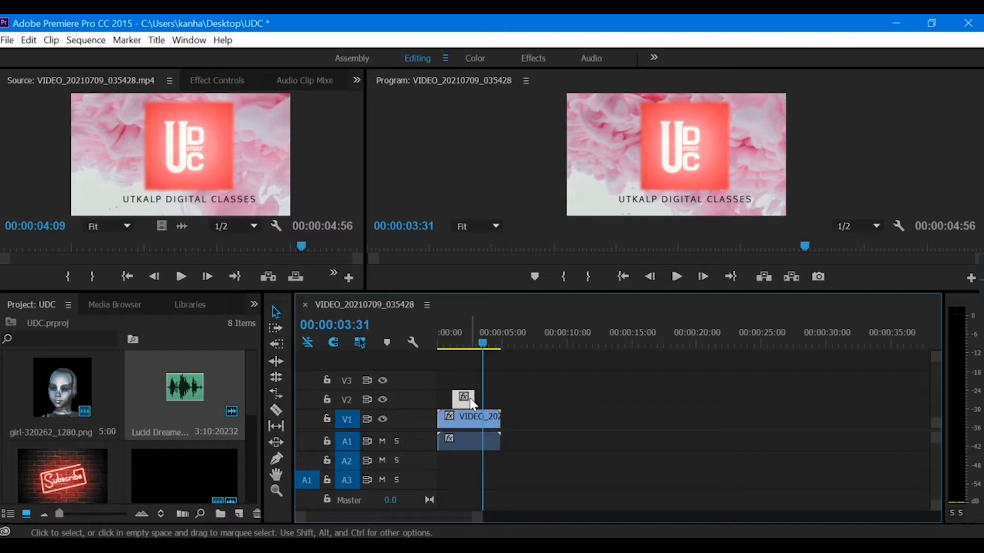
{"action": "key", "text": "Delete"}
{"action": "left_click", "coordinate": [441, 340]}
{"action": "key", "text": "space"}
{"action": "key", "text": "space"}
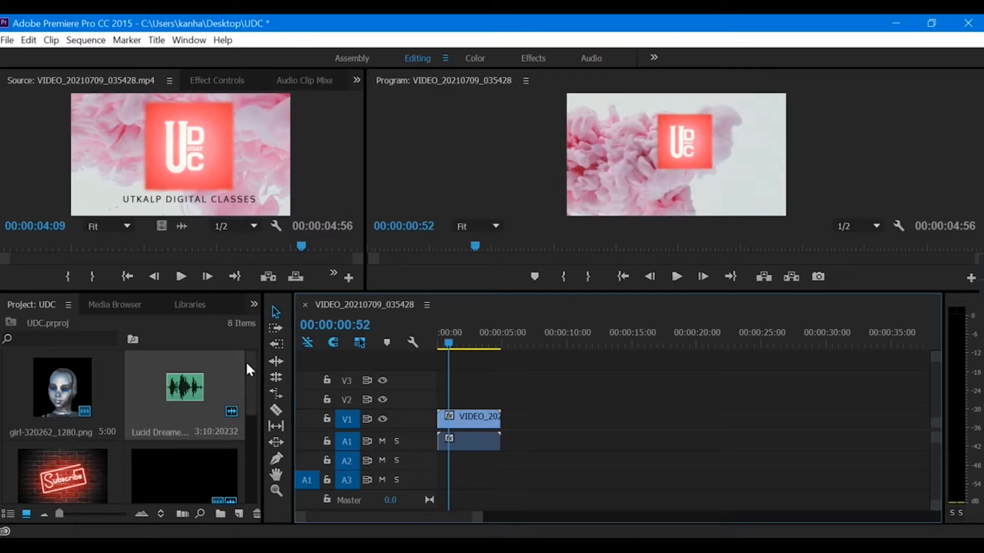
Add reel_final_1.mp4 to tracks V1 and A1 directly after the VIDEO_20210709_035428 clip
{"action": "left_click_drag", "start_coordinate": [248, 370], "coordinate": [256, 462]}
{"action": "left_click", "coordinate": [197, 384]}
{"action": "left_click_drag", "start_coordinate": [63, 456], "coordinate": [508, 423]}
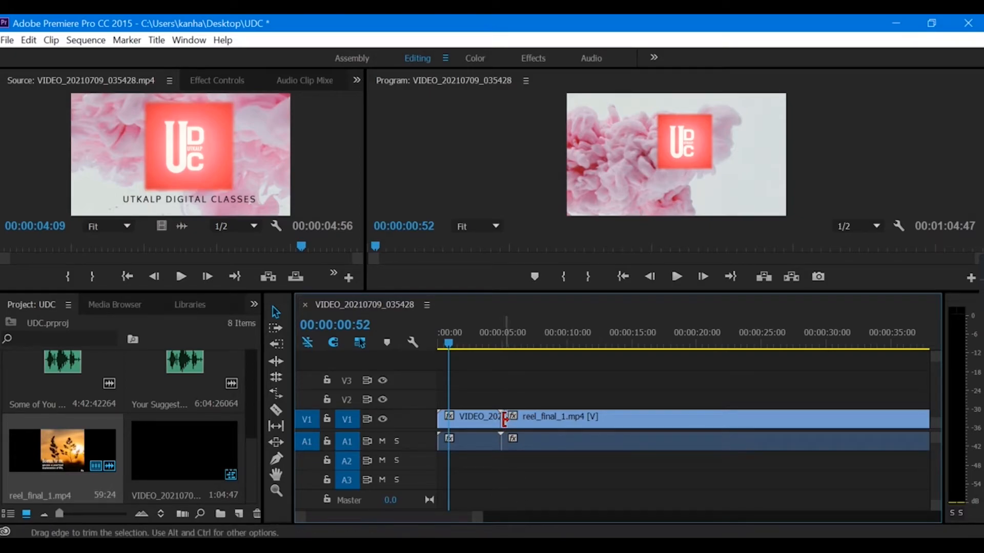
Play the sequence across the join between the first clip and reel_final_1.mp4
{"action": "mouse_move", "coordinate": [479, 517]}
{"action": "left_mouse_down"}
{"action": "mouse_move", "coordinate": [448, 521]}
{"action": "mouse_move", "coordinate": [462, 520]}
{"action": "left_mouse_up"}
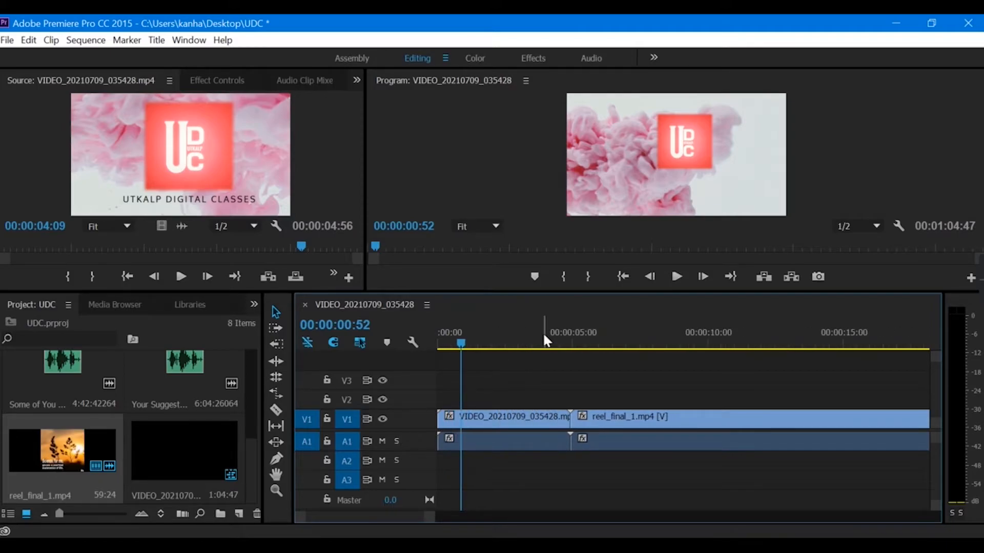
{"action": "key", "text": "space"}
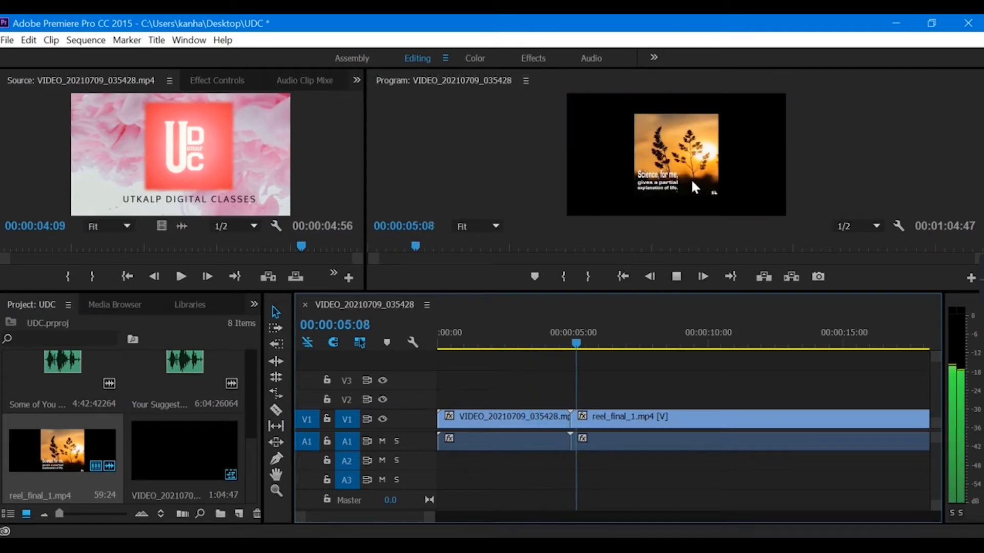
{"action": "key", "text": "space"}
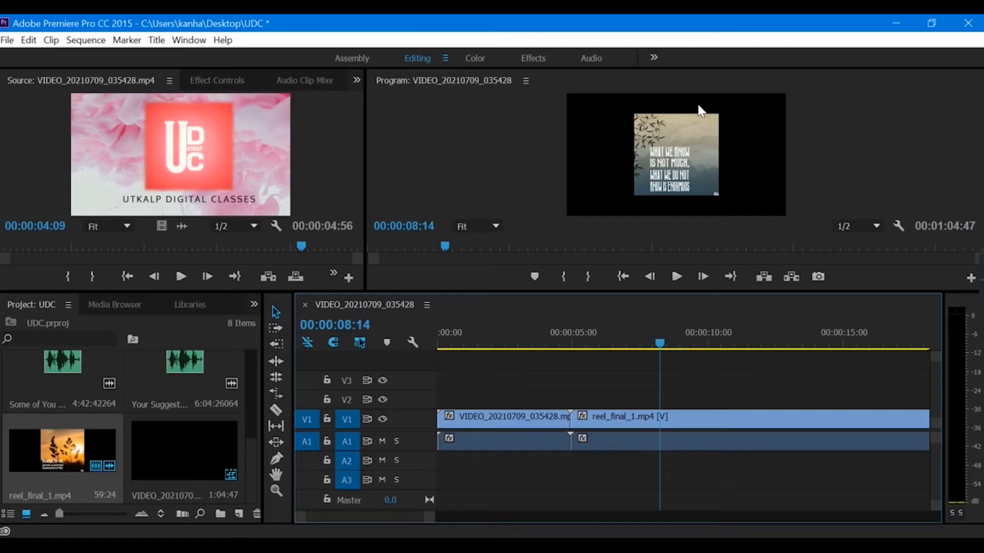
Activate the Razor tool and enlarge the Video 1 and Audio 1 tracks enough to show clip thumbnails and both waveform channels
{"action": "left_click_drag", "start_coordinate": [430, 518], "coordinate": [606, 524]}
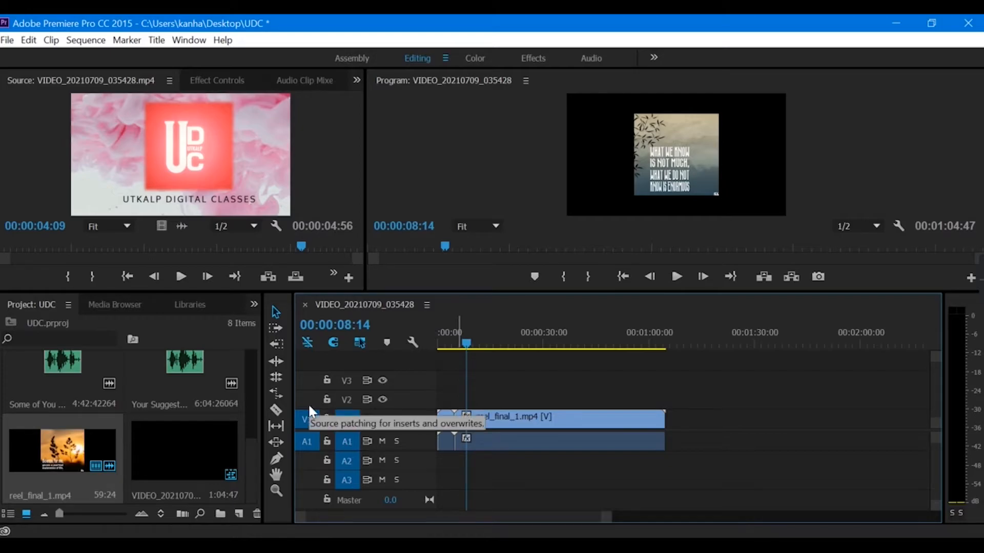
{"action": "left_click", "coordinate": [274, 409]}
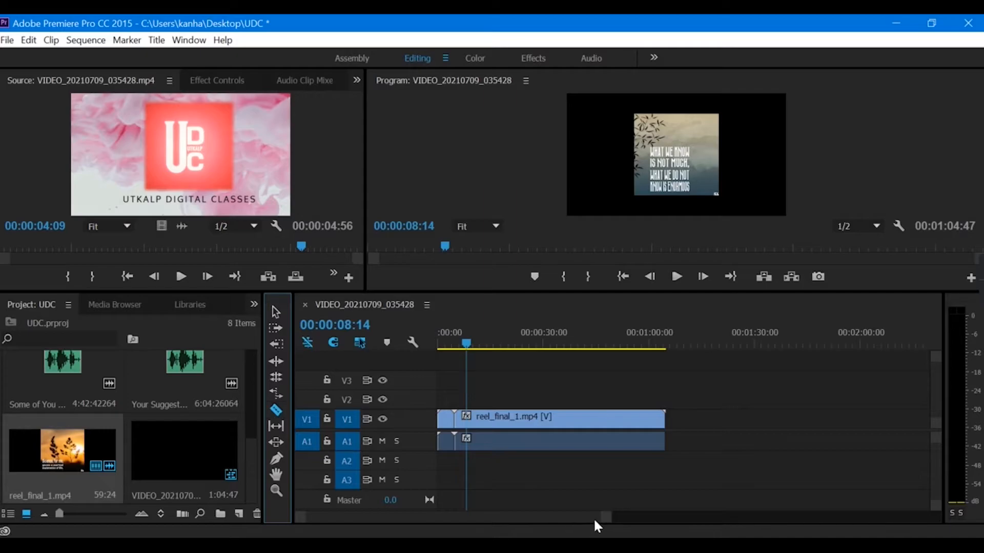
{"action": "left_click_drag", "start_coordinate": [605, 523], "coordinate": [476, 525]}
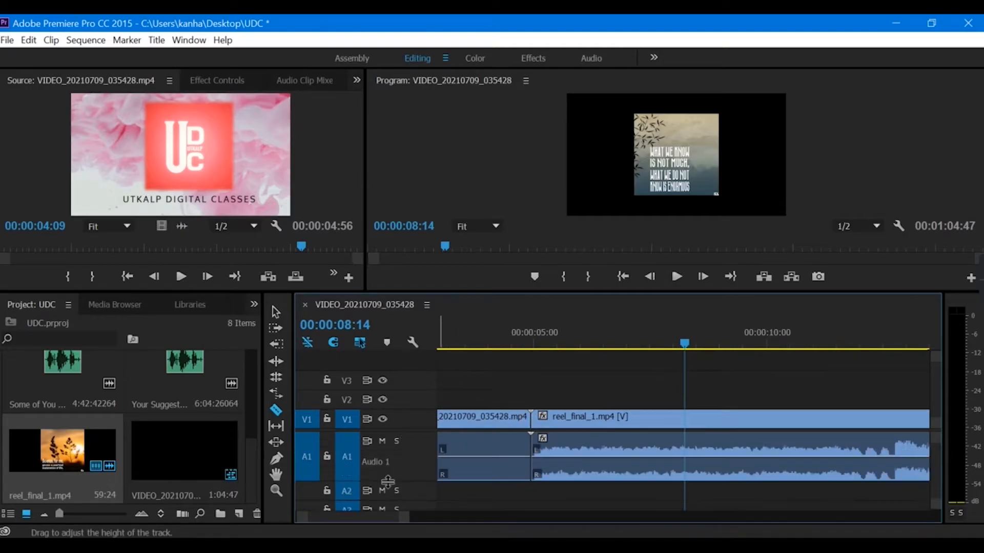
{"action": "left_click_drag", "start_coordinate": [387, 451], "coordinate": [387, 481]}
{"action": "left_click_drag", "start_coordinate": [392, 409], "coordinate": [394, 381]}
{"action": "scroll", "coordinate": [401, 417], "scroll_direction": "down", "scroll_amount": 2}
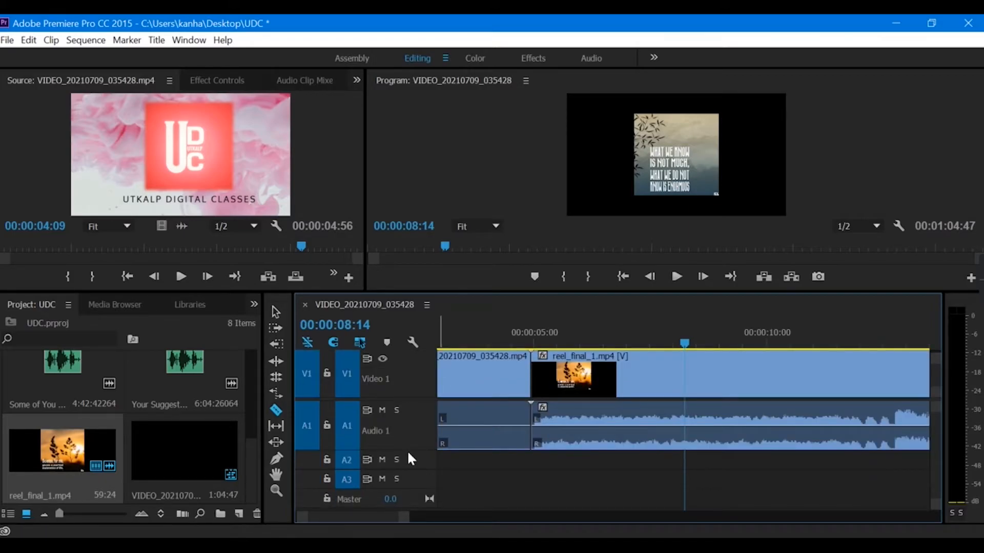
{"action": "left_click_drag", "start_coordinate": [407, 452], "coordinate": [417, 497]}
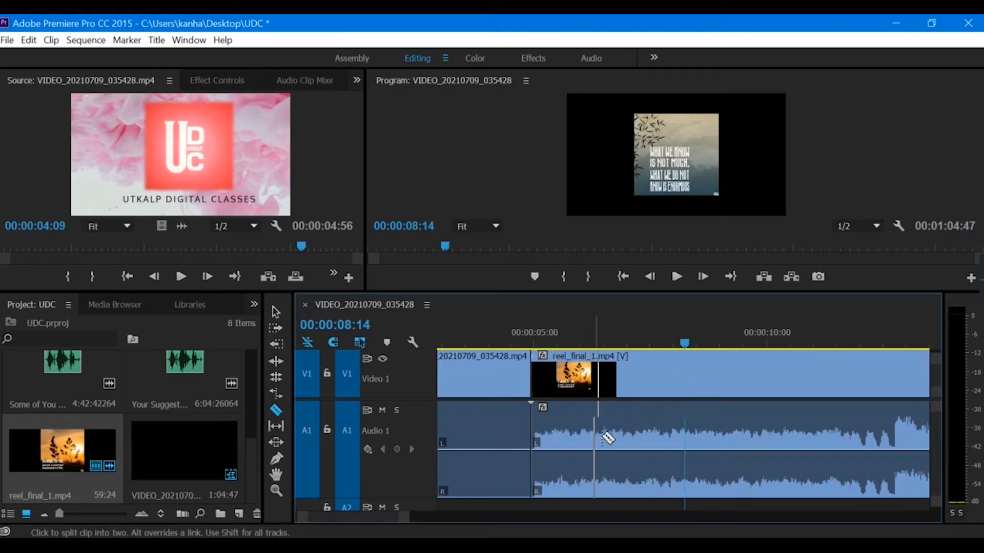
Play reel_final_1.mp4 from its beginning and split it at 00:00:07:05 and again at about 11 seconds
{"action": "left_click", "coordinate": [540, 343]}
{"action": "key", "text": "space"}
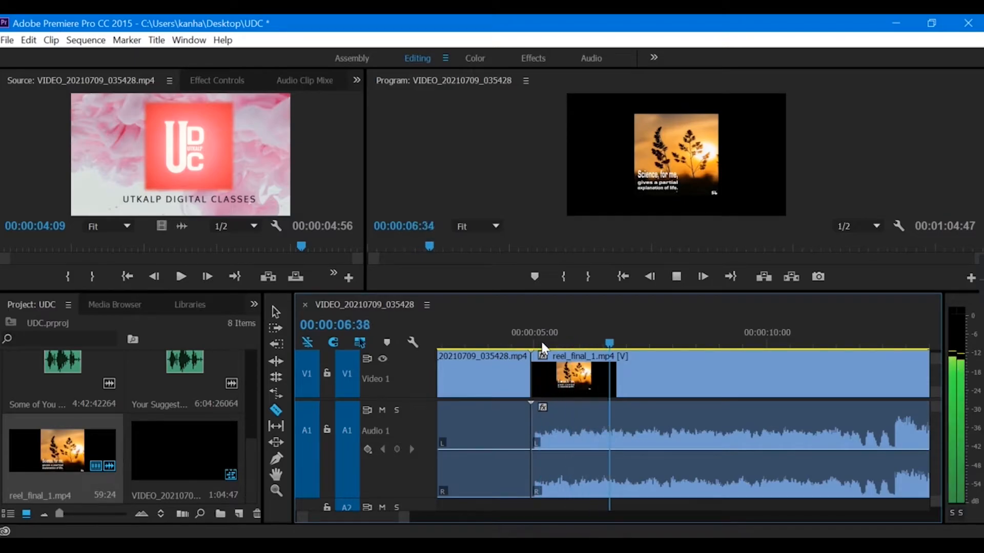
{"action": "key", "text": "space"}
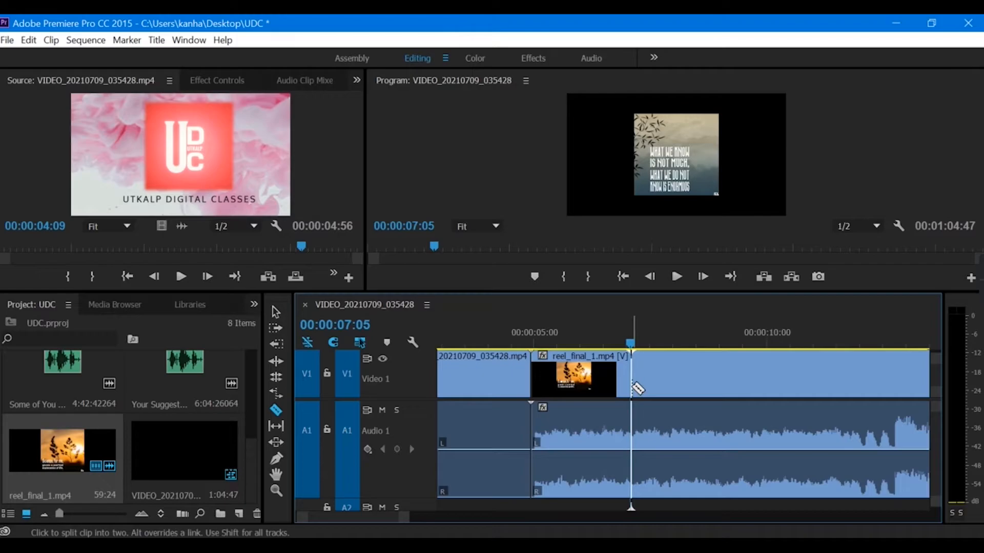
{"action": "left_click", "coordinate": [635, 388]}
{"action": "left_click", "coordinate": [813, 390]}
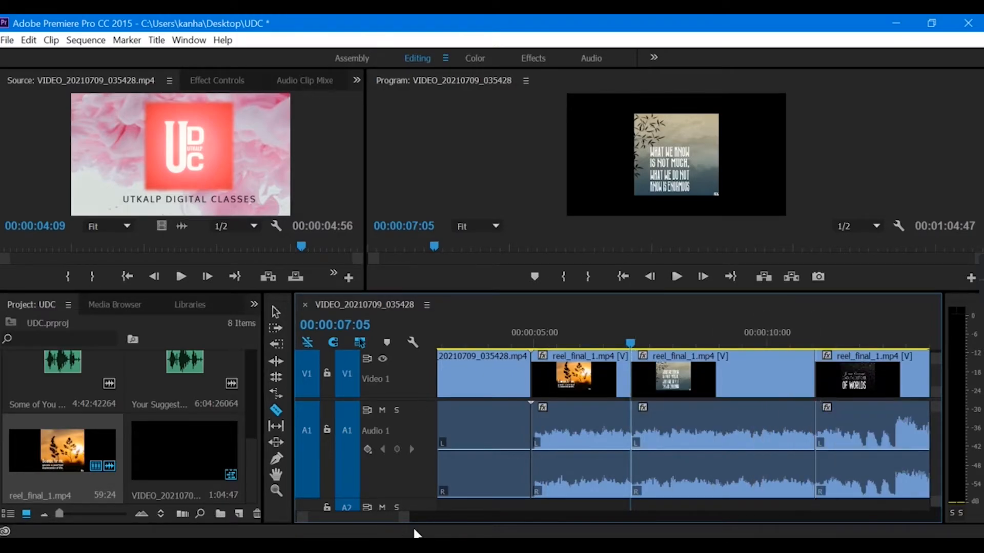
Delete the middle piece of reel_final_1.mp4 with the Selection tool and move the remaining piece to 00:00:07:05 to close the gap
{"action": "left_click_drag", "start_coordinate": [406, 518], "coordinate": [464, 517]}
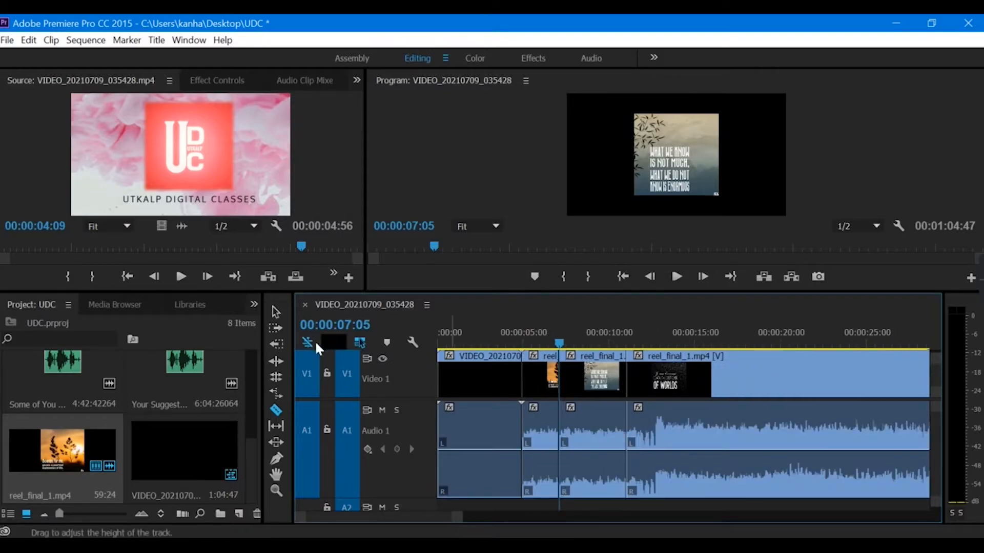
{"action": "left_click", "coordinate": [277, 311]}
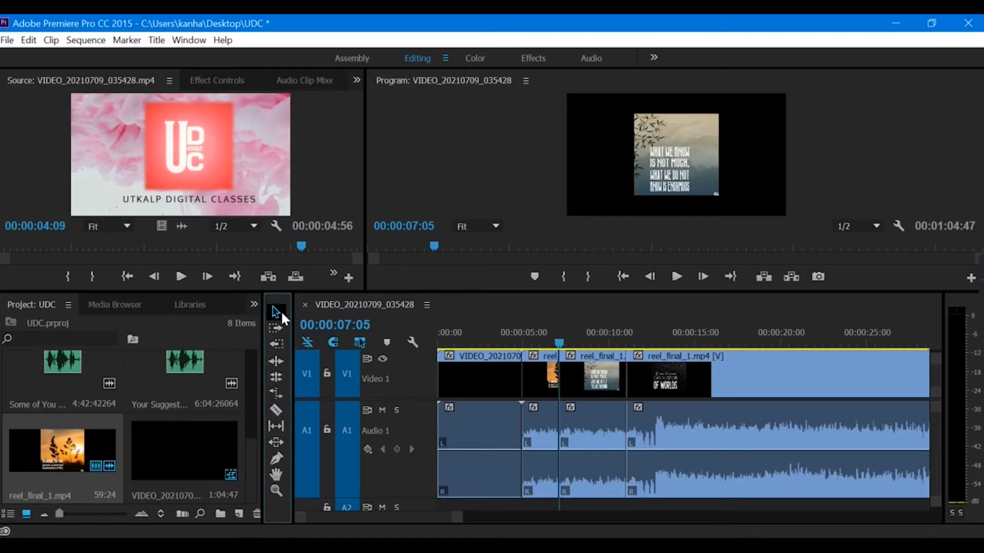
{"action": "left_click", "coordinate": [593, 384]}
{"action": "key", "text": "Delete"}
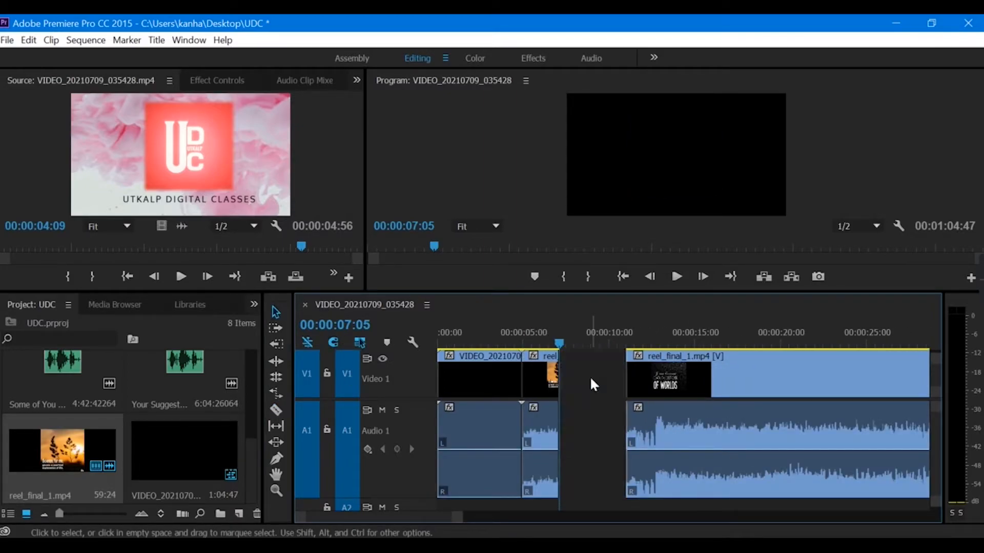
{"action": "left_click_drag", "start_coordinate": [674, 361], "coordinate": [604, 368]}
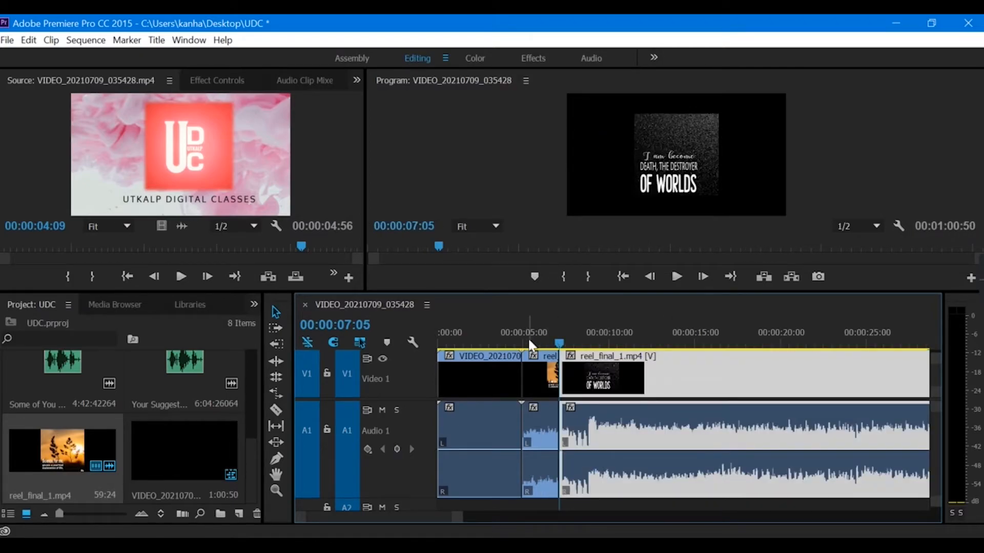
Play the sequence across the closed gap and save the project
{"action": "left_click", "coordinate": [529, 340]}
{"action": "key", "text": "space"}
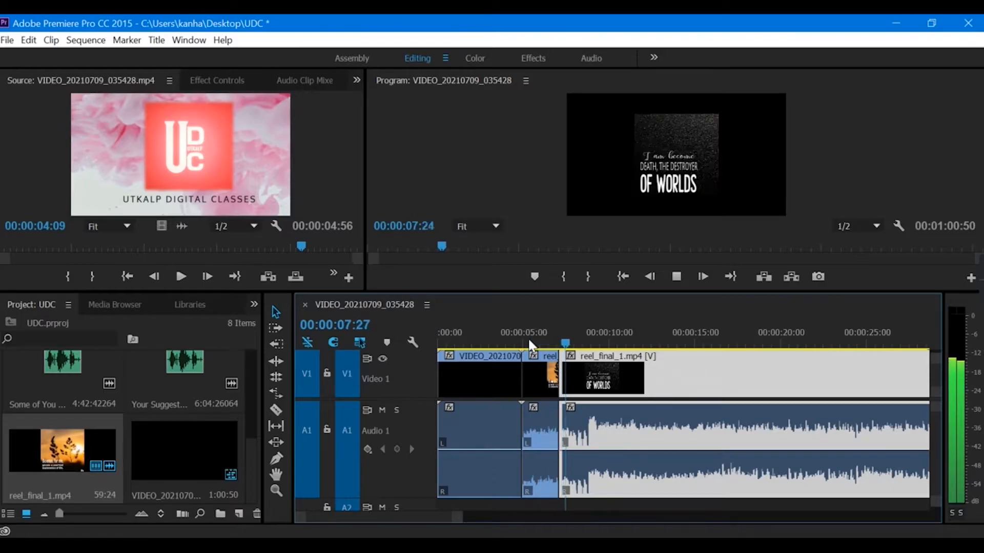
{"action": "key", "text": "space"}
{"action": "key", "text": "ctrl+s"}
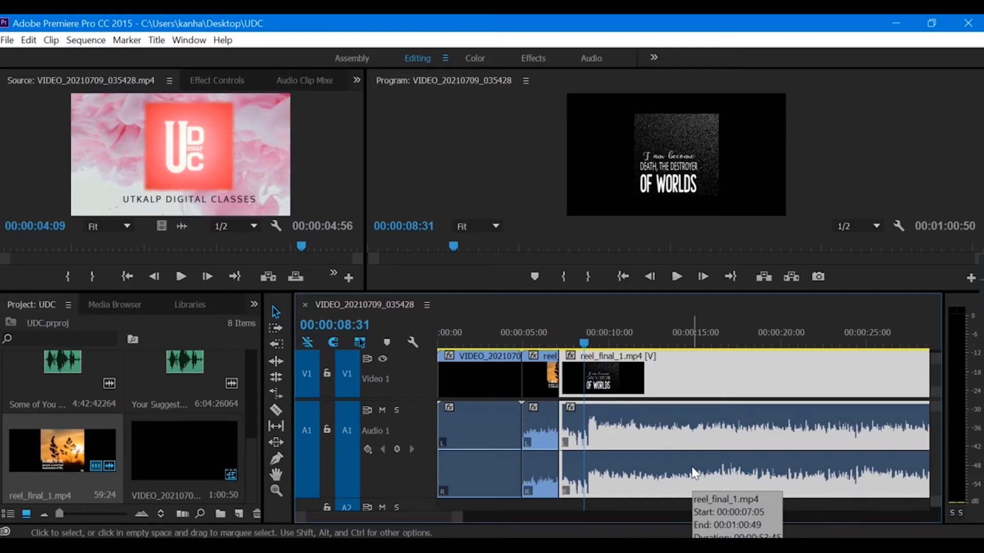
Unlink the video and audio of the last reel_final_1.mp4 piece and split only its audio at about 12 and 13.5 seconds
{"action": "right_click", "coordinate": [648, 425]}
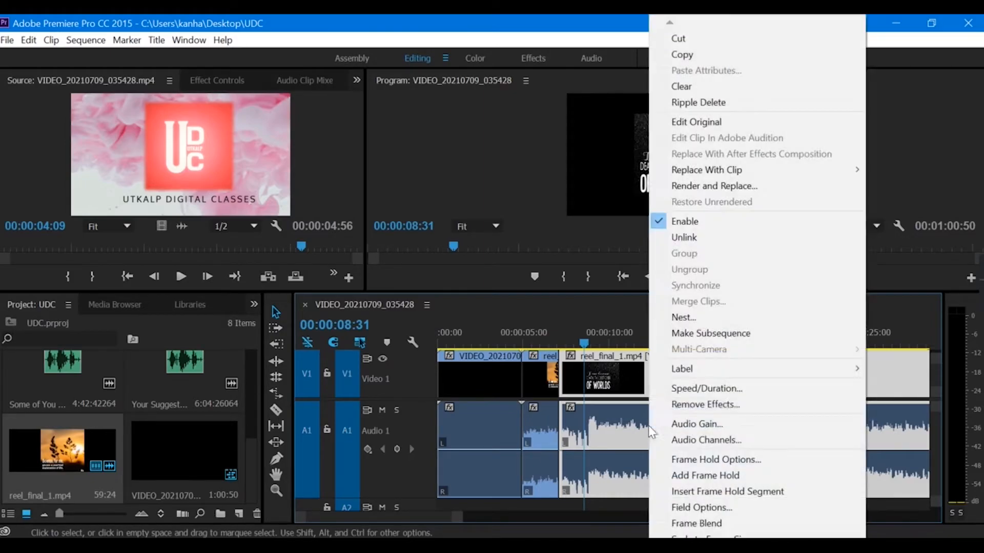
{"action": "left_click", "coordinate": [694, 239]}
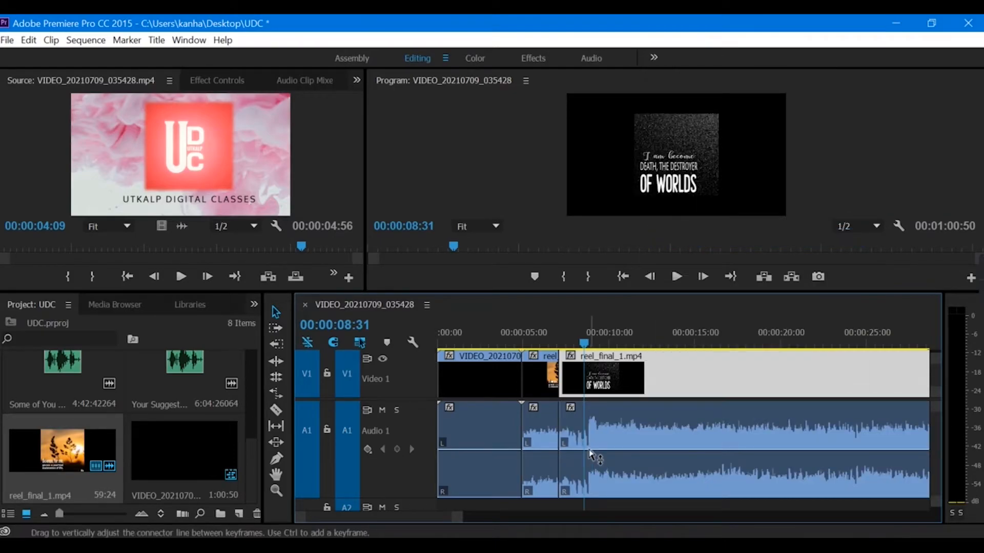
{"action": "left_click", "coordinate": [276, 407]}
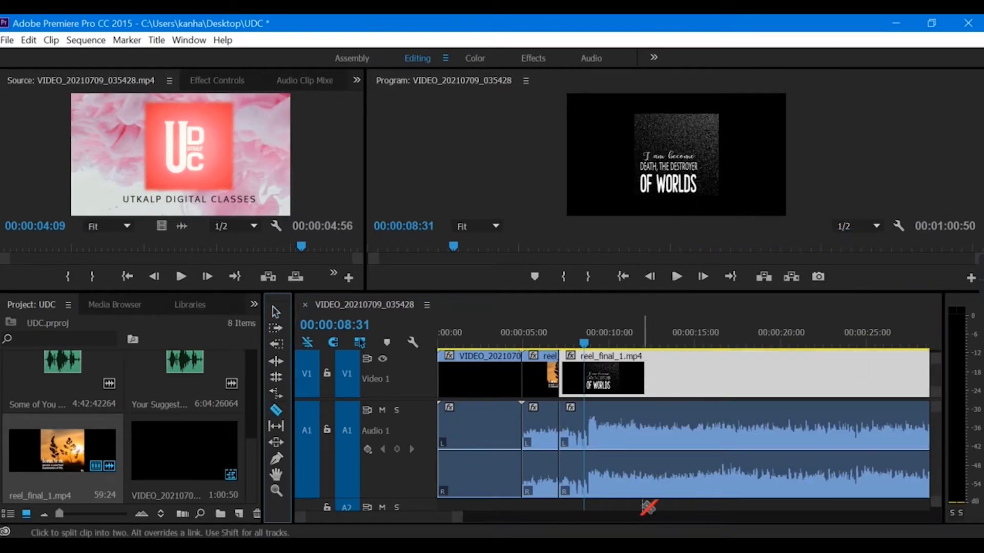
{"action": "left_click", "coordinate": [647, 451]}
{"action": "left_click", "coordinate": [671, 452]}
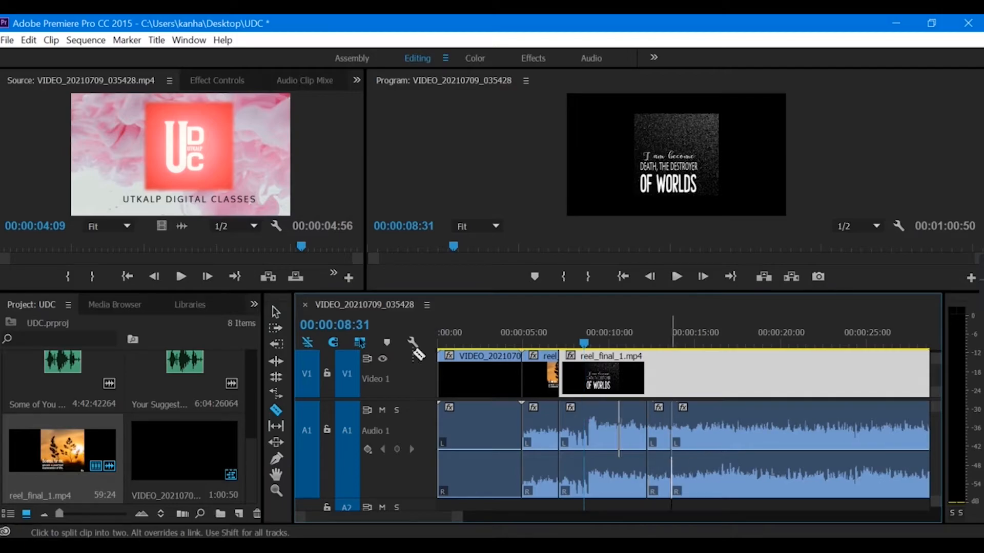
Delete the audio piece of reel_final_1.mp4 between about 12 and 13.5 seconds and return the playhead to the sequence start
{"action": "left_click", "coordinate": [275, 311]}
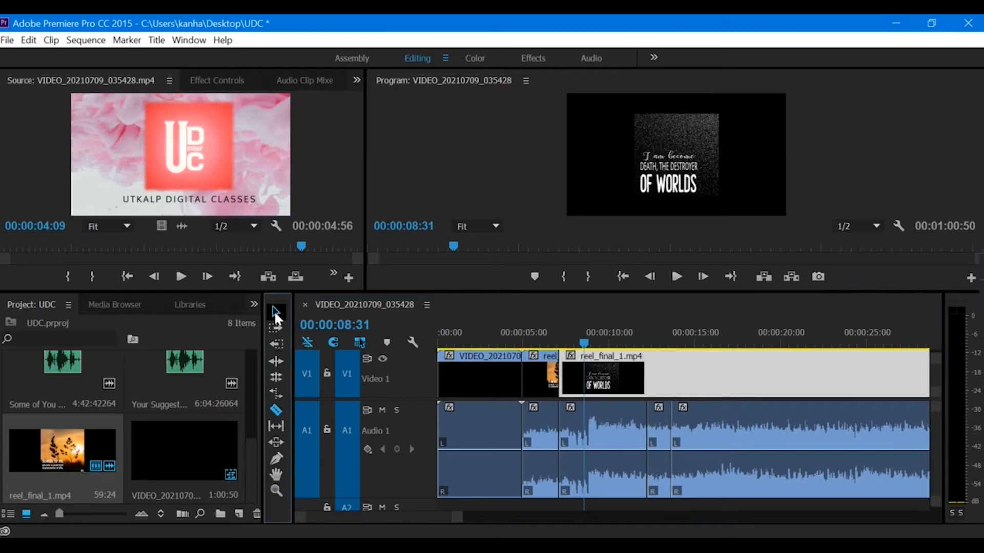
{"action": "left_click", "coordinate": [665, 430]}
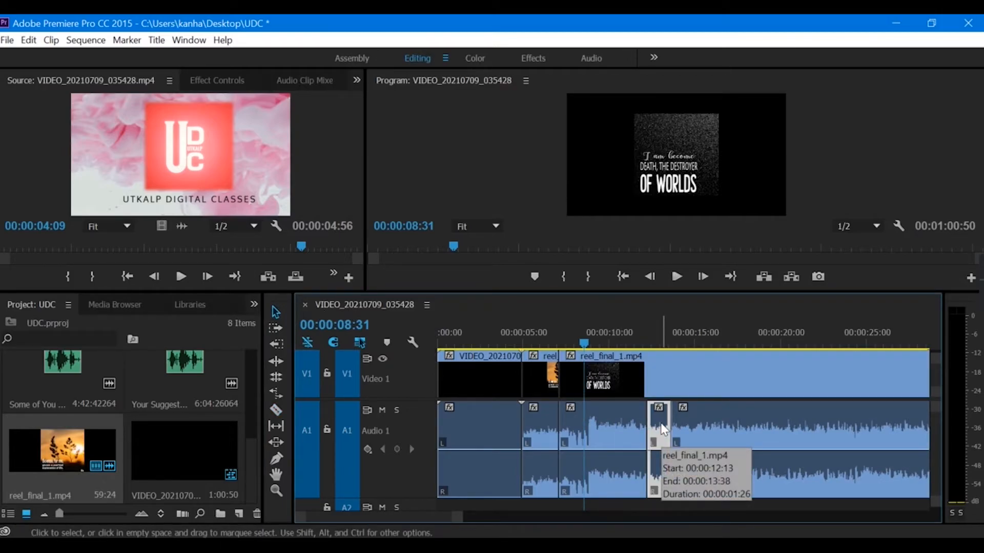
{"action": "key", "text": "Delete"}
{"action": "key", "text": "Home"}
Move the last audio piece against the preceding audio and trim the end of the reel_final_1.mp4 video to match the audio's end
{"action": "left_click_drag", "start_coordinate": [709, 419], "coordinate": [684, 421]}
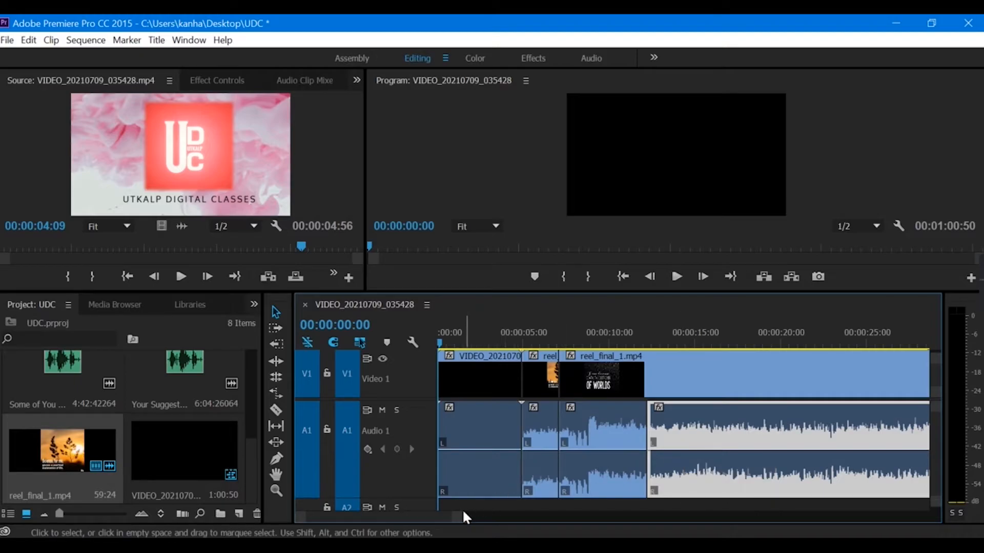
{"action": "left_click_drag", "start_coordinate": [458, 518], "coordinate": [586, 520]}
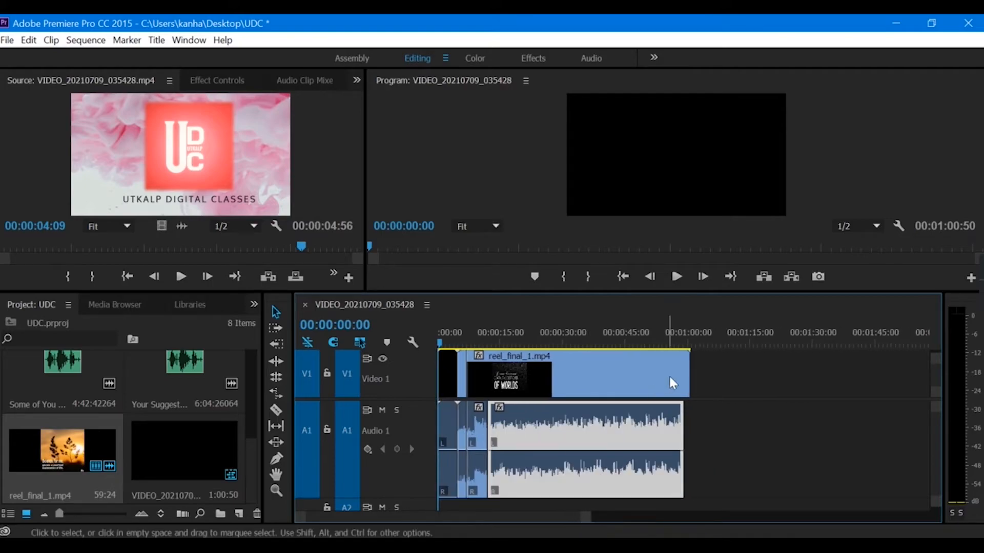
{"action": "mouse_move", "coordinate": [690, 370]}
{"action": "left_mouse_down"}
{"action": "mouse_move", "coordinate": [593, 384]}
{"action": "mouse_move", "coordinate": [682, 383]}
{"action": "left_mouse_up"}
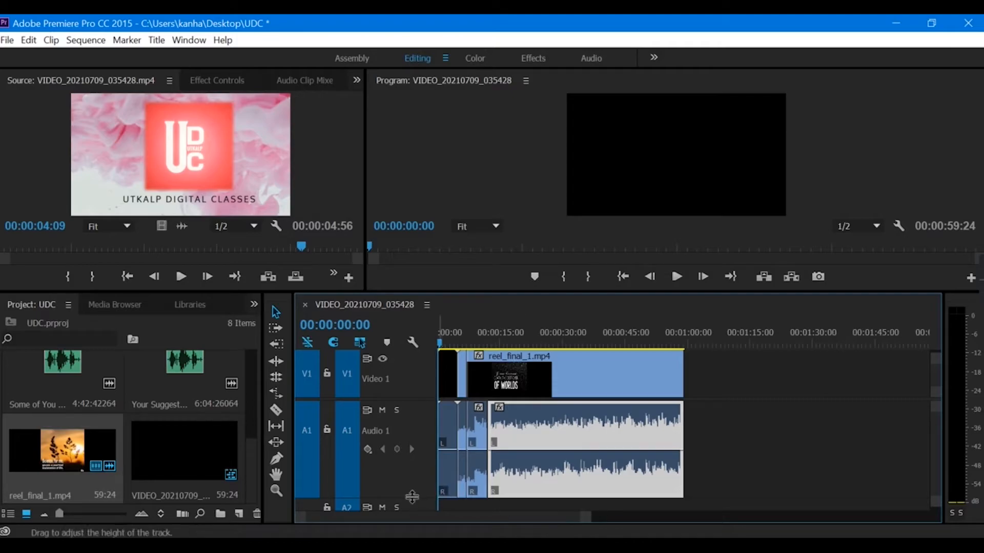
Place the subscribe image on V3 from 00:00:22:17 to about 38 seconds and girl-320262_1280.png on V2 at about 26 seconds
{"action": "left_click", "coordinate": [531, 344]}
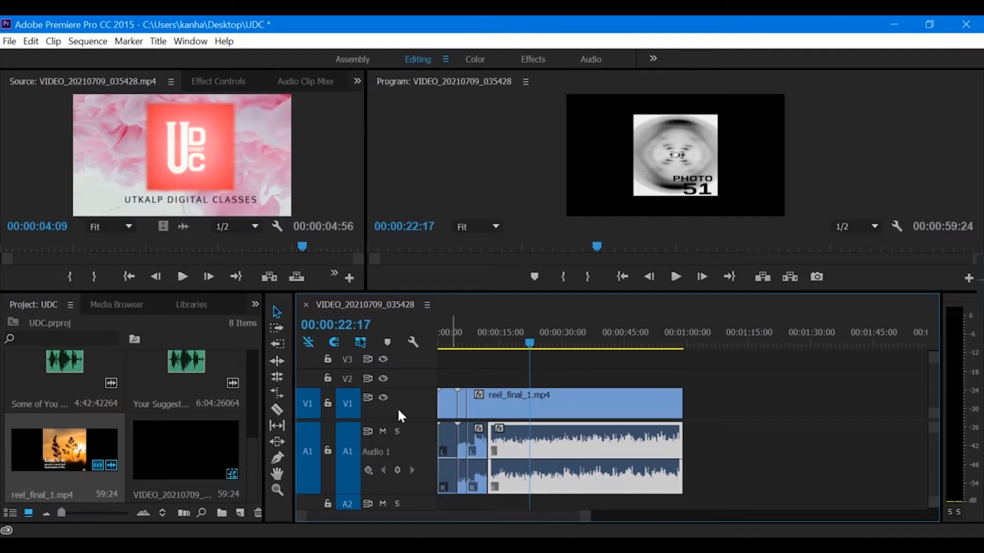
{"action": "left_click_drag", "start_coordinate": [251, 460], "coordinate": [257, 377]}
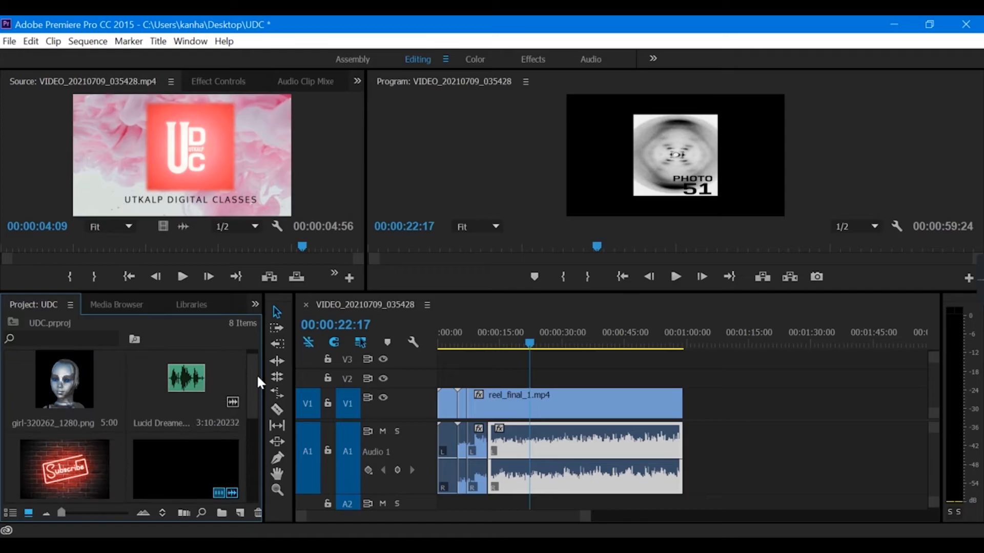
{"action": "scroll", "coordinate": [205, 401], "scroll_direction": "down", "scroll_amount": 1}
{"action": "left_click_drag", "start_coordinate": [82, 451], "coordinate": [595, 357]}
{"action": "left_click", "coordinate": [87, 368]}
{"action": "left_click_drag", "start_coordinate": [72, 370], "coordinate": [545, 377]}
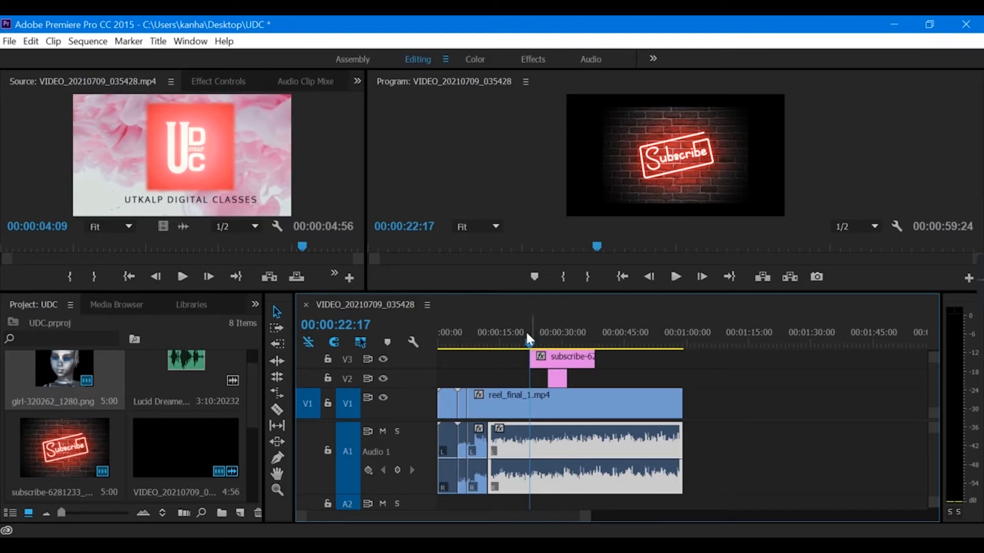
Play the sequence from just before the subscribe image to check how it overlays the video
{"action": "left_click", "coordinate": [519, 344]}
{"action": "key", "text": "space"}
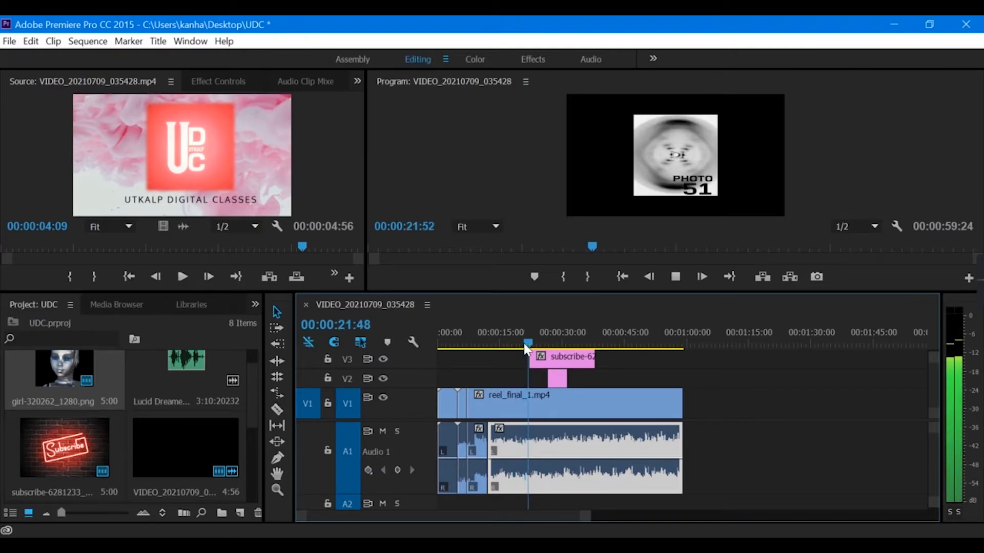
{"action": "key", "text": "space"}
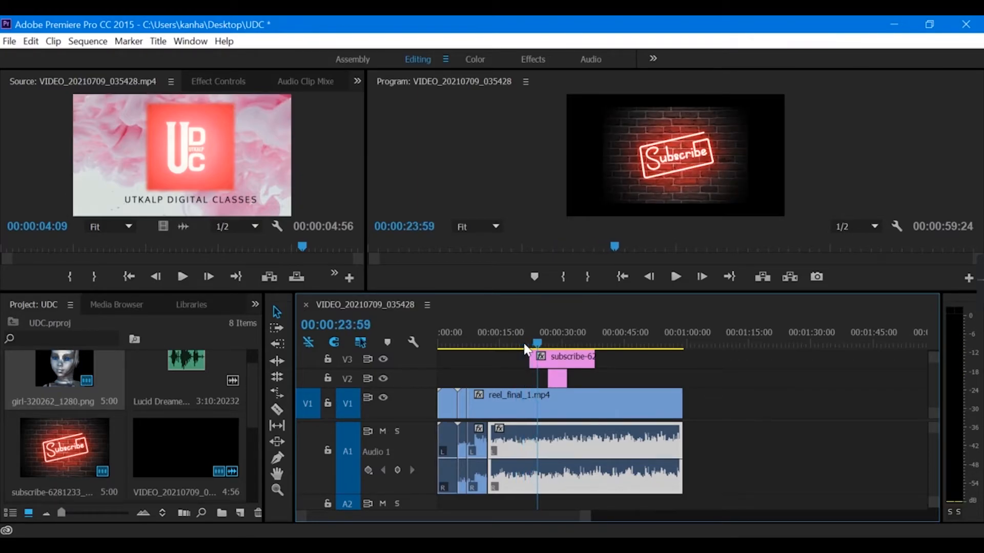
Select the subscribe image clip on V3, display the effects library and enlarge the preview area above the timeline
{"action": "left_click", "coordinate": [572, 366]}
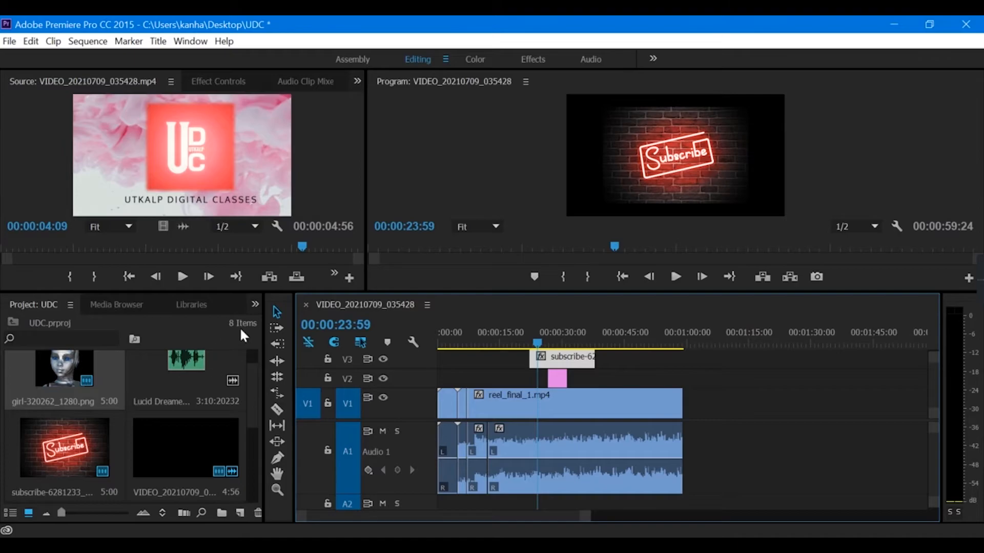
{"action": "left_click", "coordinate": [255, 304]}
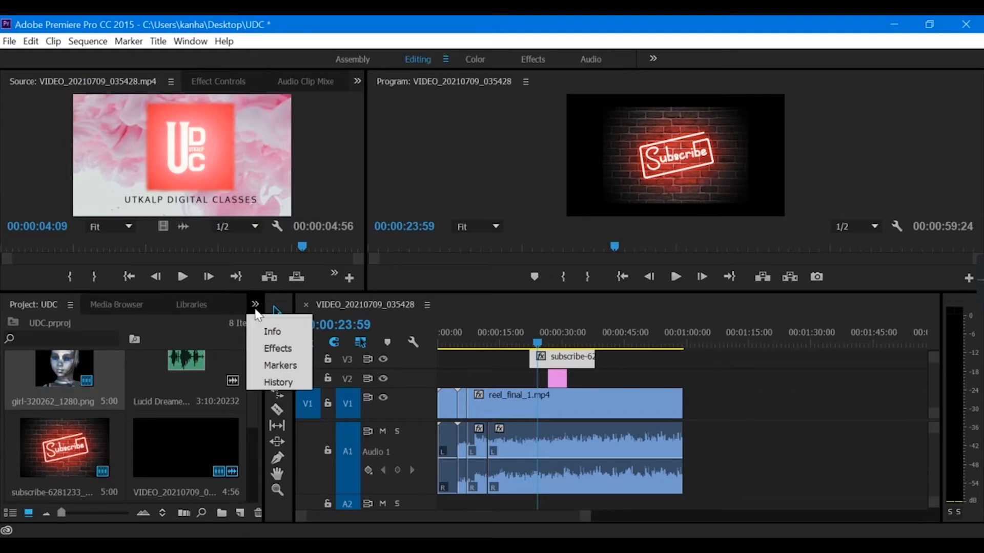
{"action": "left_click", "coordinate": [271, 349]}
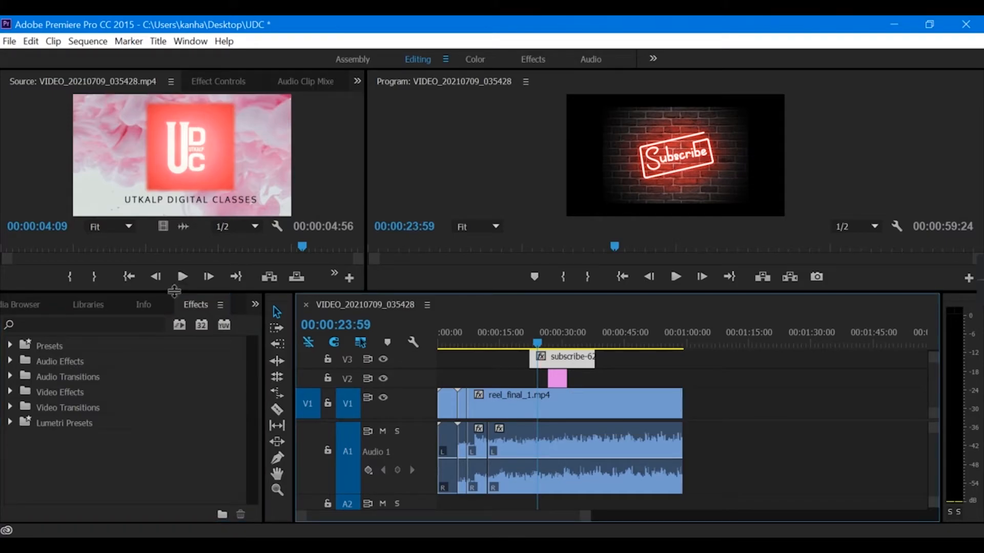
{"action": "left_click_drag", "start_coordinate": [174, 291], "coordinate": [174, 327]}
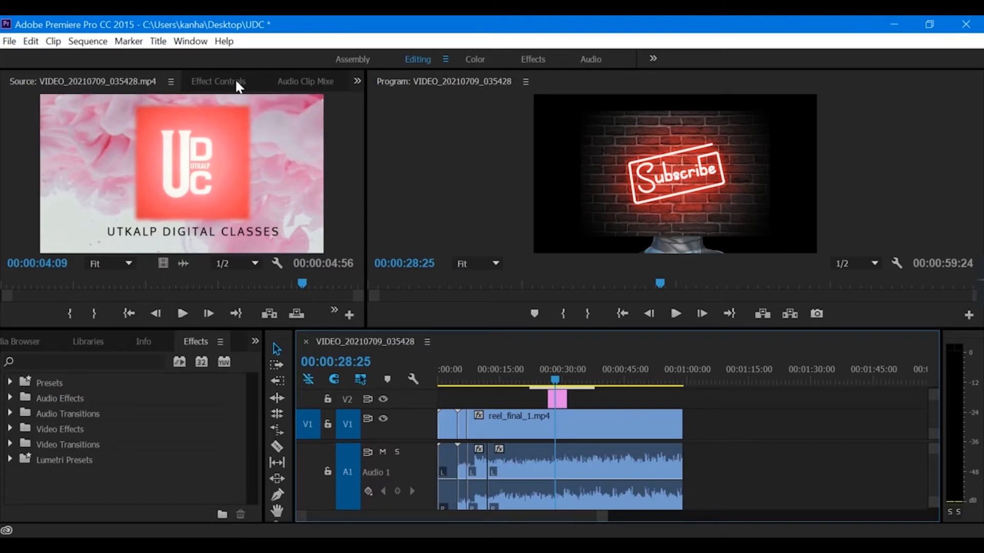
Display the effect controls for the subscribe image clip on V3
{"action": "left_click", "coordinate": [357, 81]}
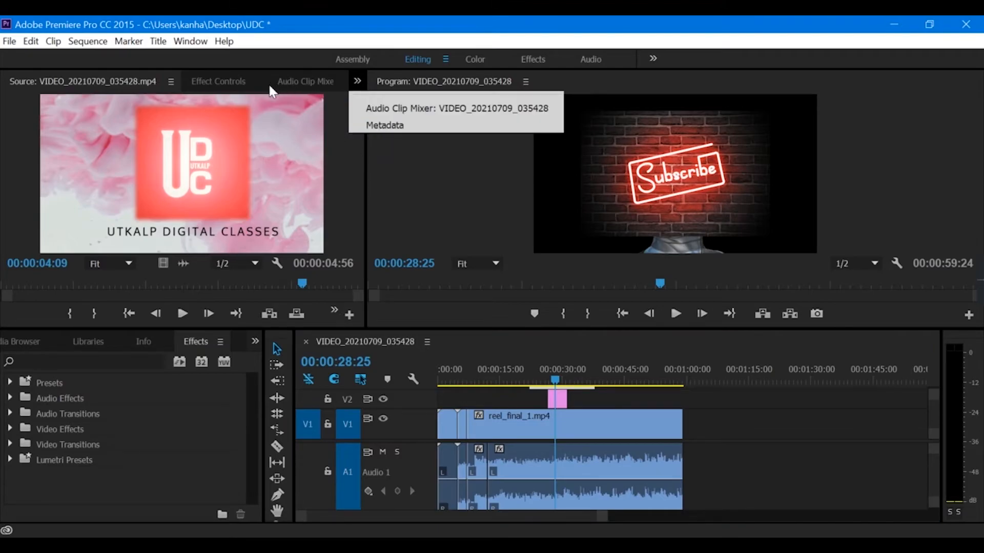
{"action": "left_click", "coordinate": [237, 85]}
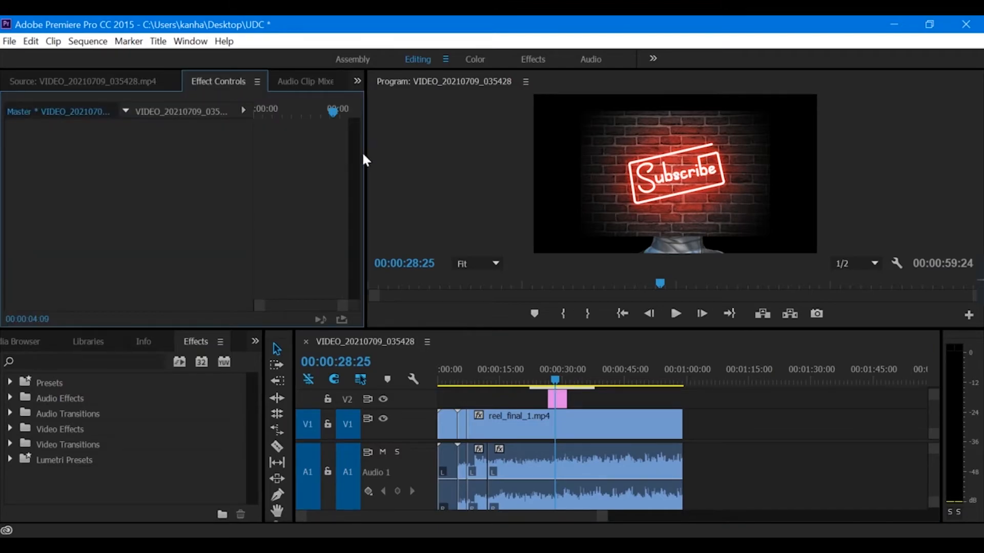
{"action": "left_click", "coordinate": [739, 472]}
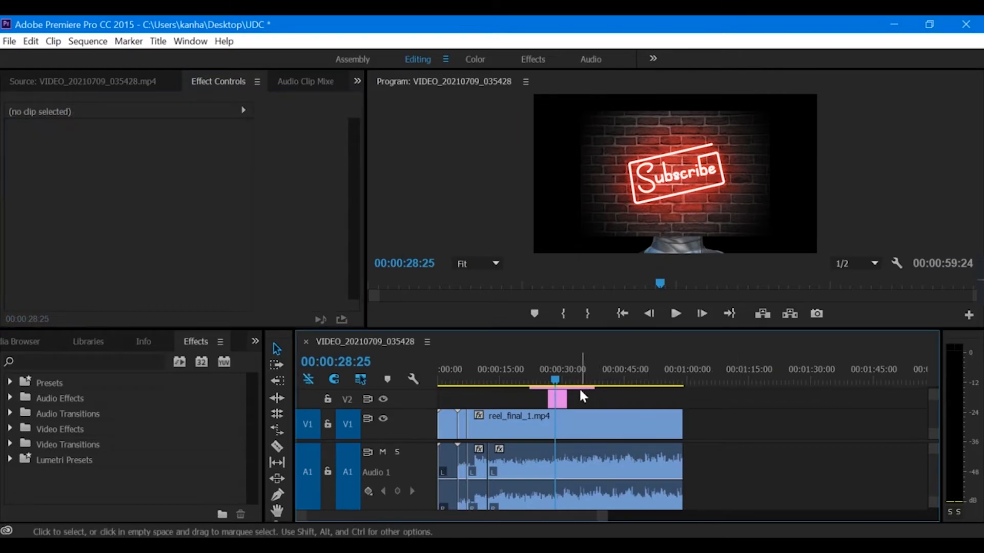
{"action": "left_click", "coordinate": [586, 389]}
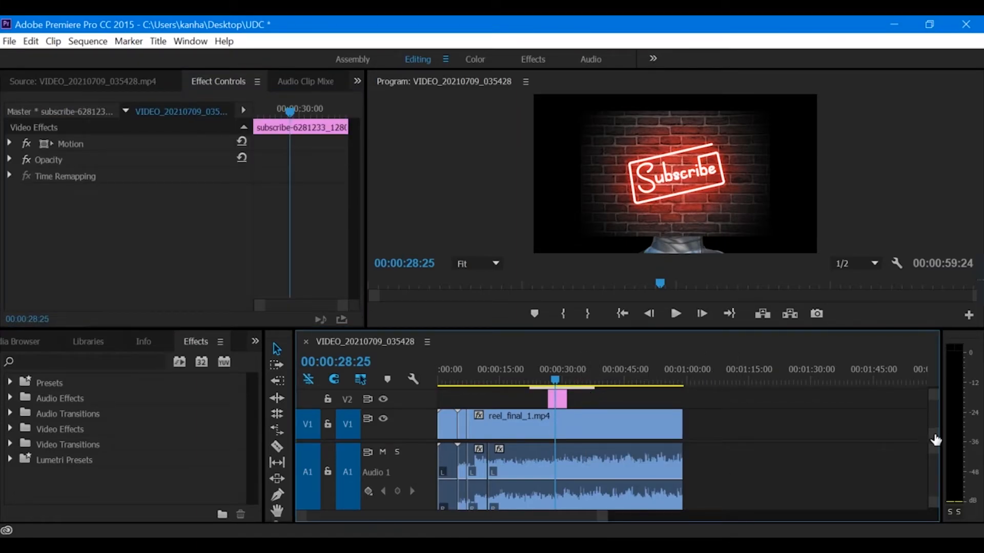
{"action": "scroll", "coordinate": [935, 440], "scroll_direction": "up", "scroll_amount": 1}
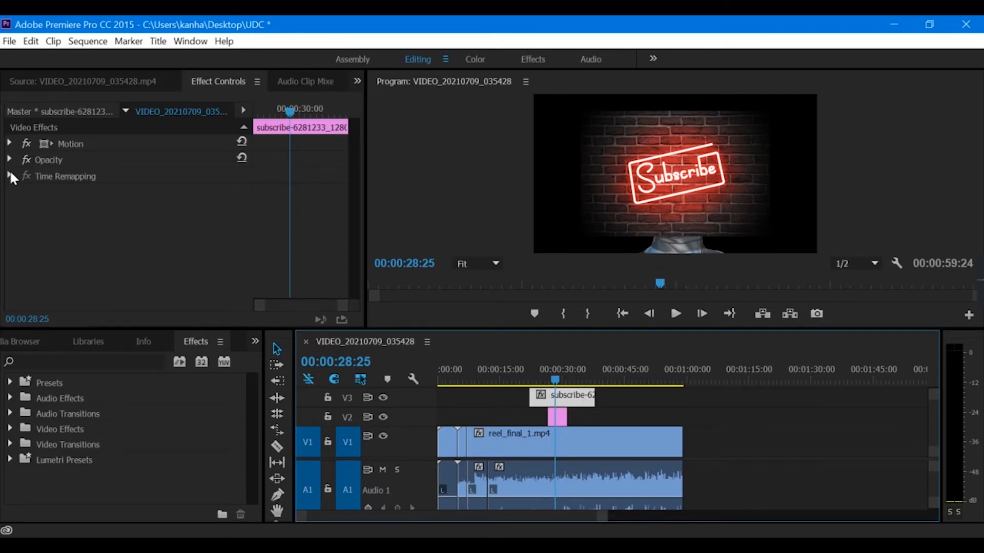
Set the subscribe image's horizontal position to 292, scale to 42, rotation to 3° and horizontal anchor point to 664
{"action": "left_click", "coordinate": [9, 143]}
{"action": "left_click_drag", "start_coordinate": [135, 160], "coordinate": [88, 176]}
{"action": "left_click_drag", "start_coordinate": [144, 175], "coordinate": [72, 160]}
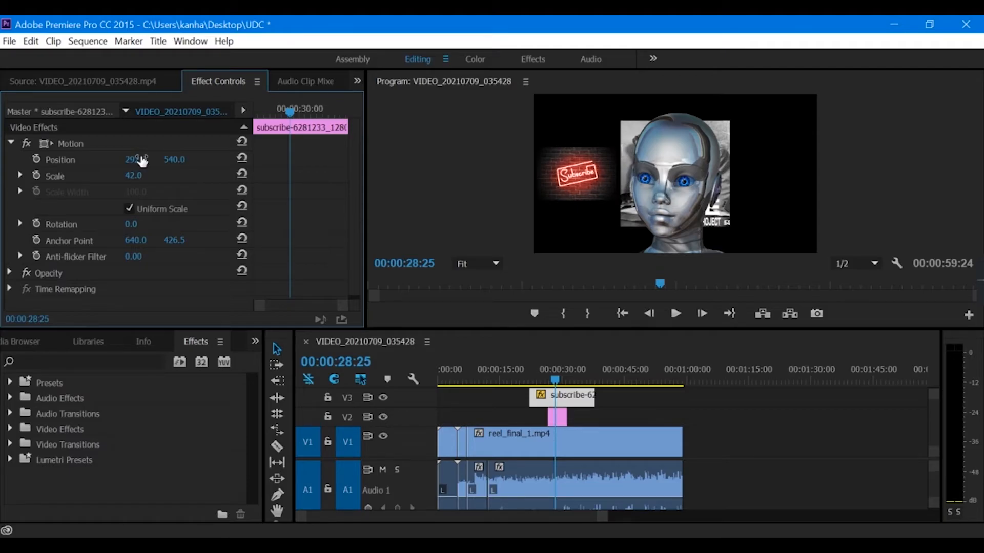
{"action": "left_click_drag", "start_coordinate": [131, 224], "coordinate": [140, 242]}
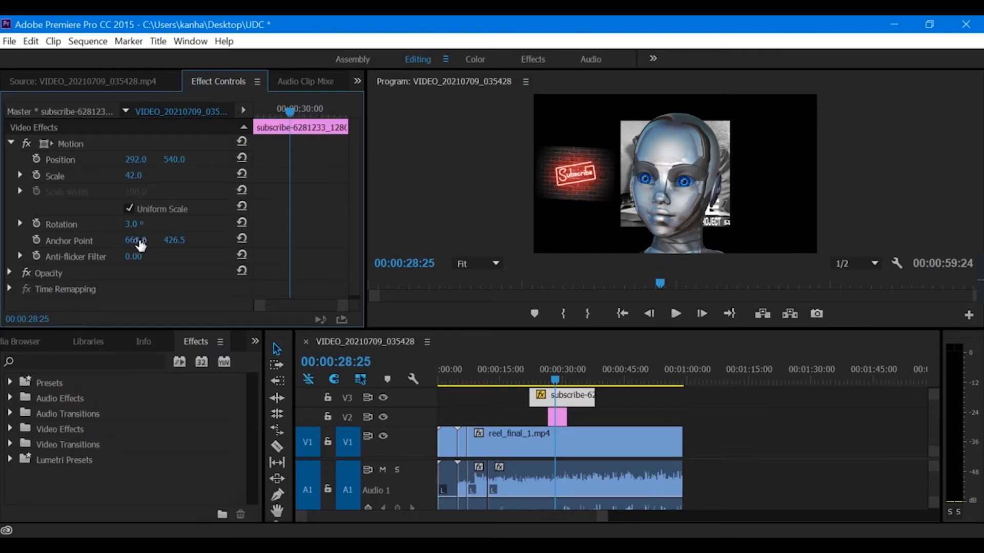
Try an opacity of 55% on the subscribe image, raise the opacity back up and deselect the clip
{"action": "left_click", "coordinate": [10, 273]}
{"action": "scroll", "coordinate": [140, 257], "scroll_direction": "down", "scroll_amount": 3}
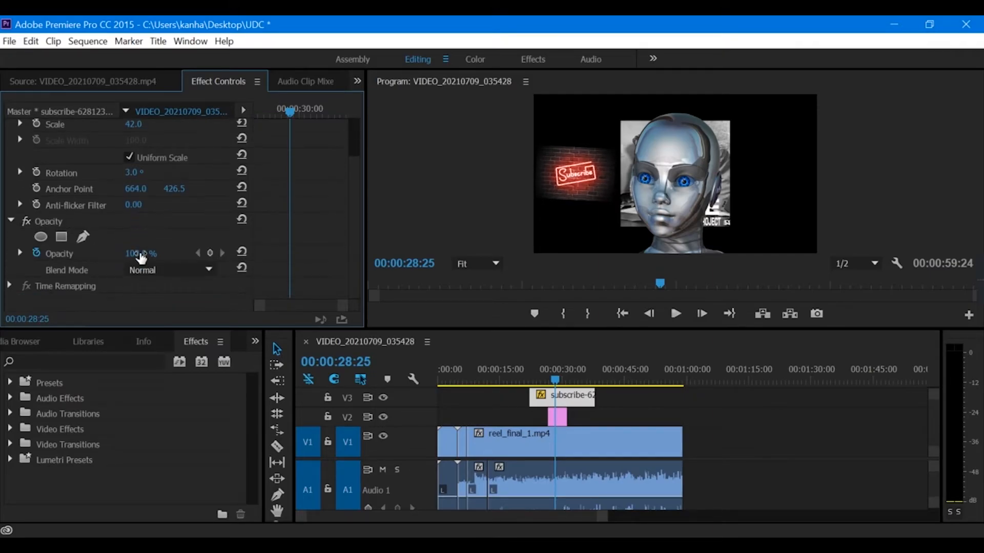
{"action": "left_click", "coordinate": [154, 256]}
{"action": "type", "text": "55"}
{"action": "key", "text": "Return"}
{"action": "left_click_drag", "start_coordinate": [140, 254], "coordinate": [164, 254]}
{"action": "left_click", "coordinate": [637, 425]}
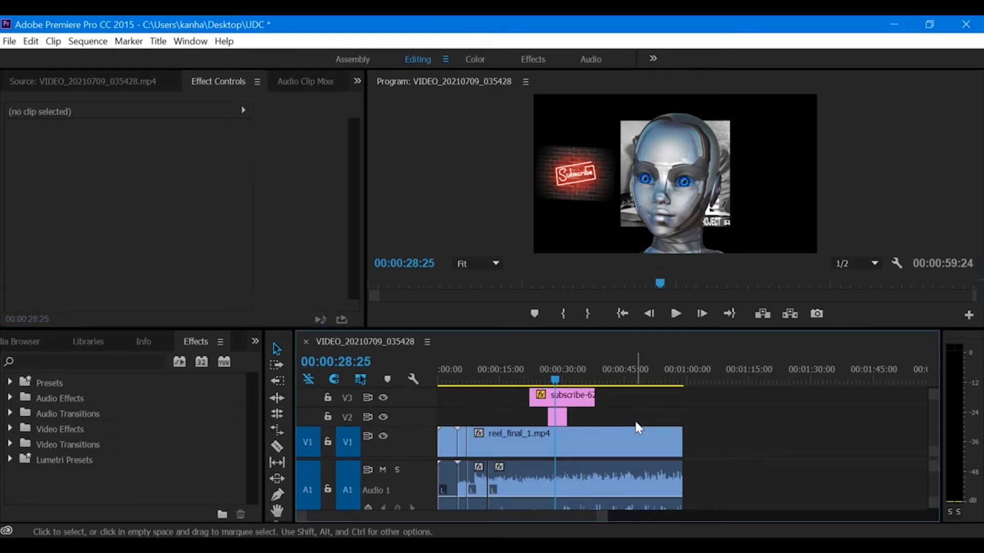
Set the horizontal position of girl-320262_1280.png on V2 to 1608 and its scale to 53
{"action": "left_click", "coordinate": [558, 418]}
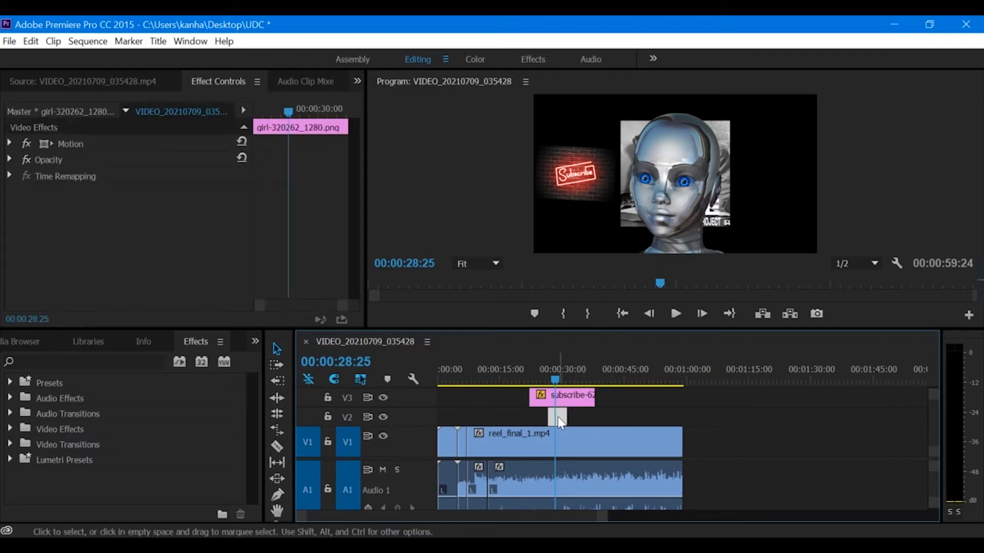
{"action": "left_click", "coordinate": [9, 144]}
{"action": "left_click_drag", "start_coordinate": [134, 160], "coordinate": [154, 165]}
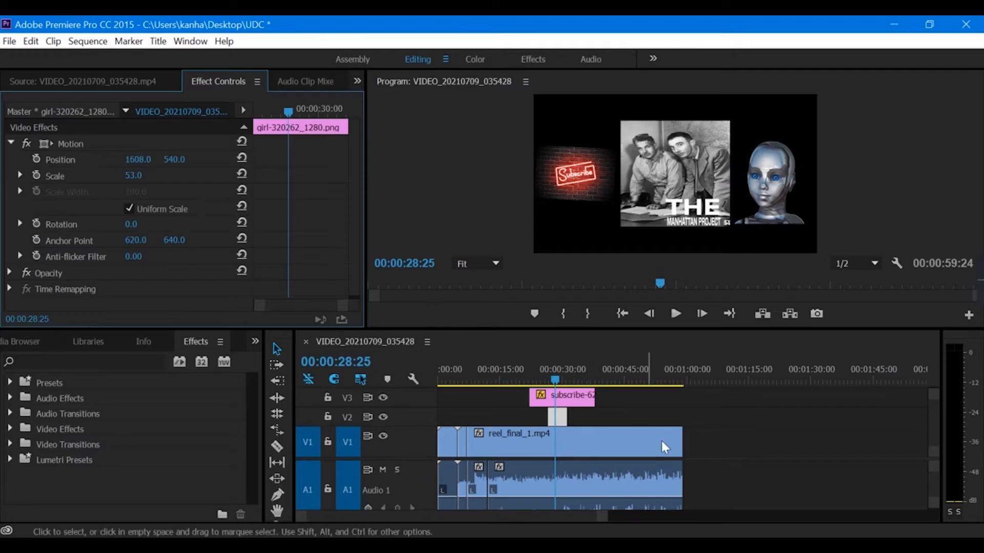
{"action": "left_click", "coordinate": [729, 484]}
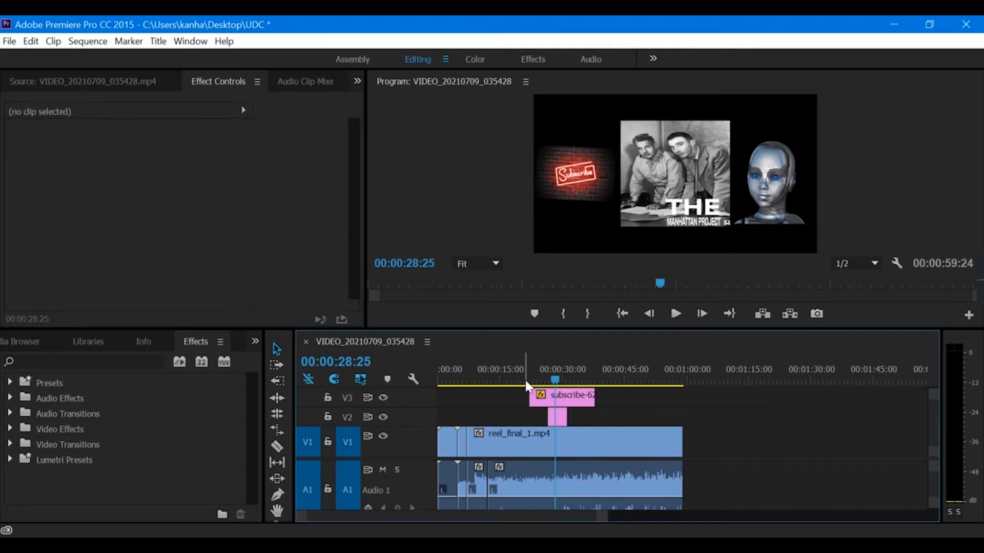
Play the sequence from about 20 seconds to review the repositioned subscribe and girl images
{"action": "left_click", "coordinate": [524, 382]}
{"action": "key", "text": "space"}
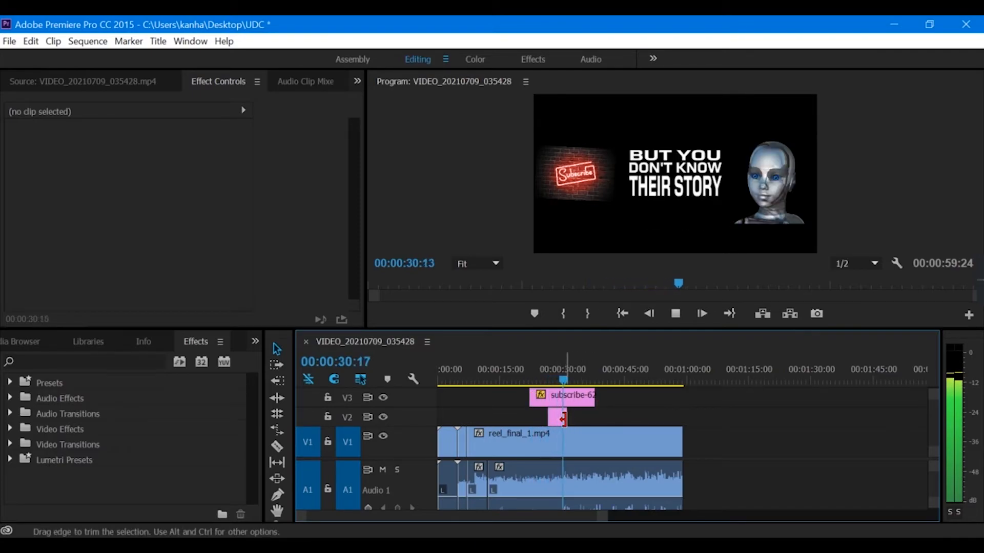
{"action": "key", "text": "space"}
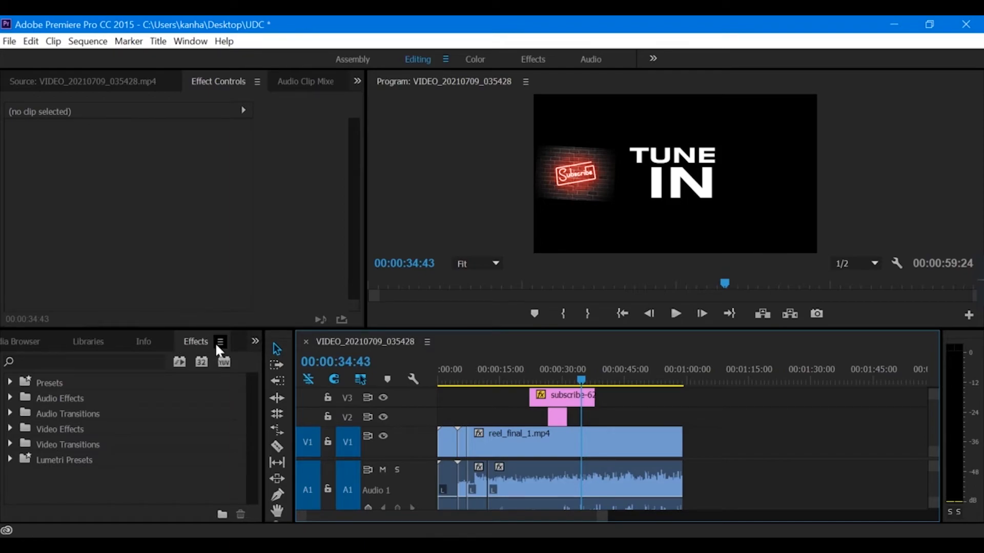
Apply the Cross Zoom video transition to the start of the subscribe image on V3 and of the girl image on V2
{"action": "left_click", "coordinate": [11, 439]}
{"action": "scroll", "coordinate": [70, 460], "scroll_direction": "down", "scroll_amount": 3}
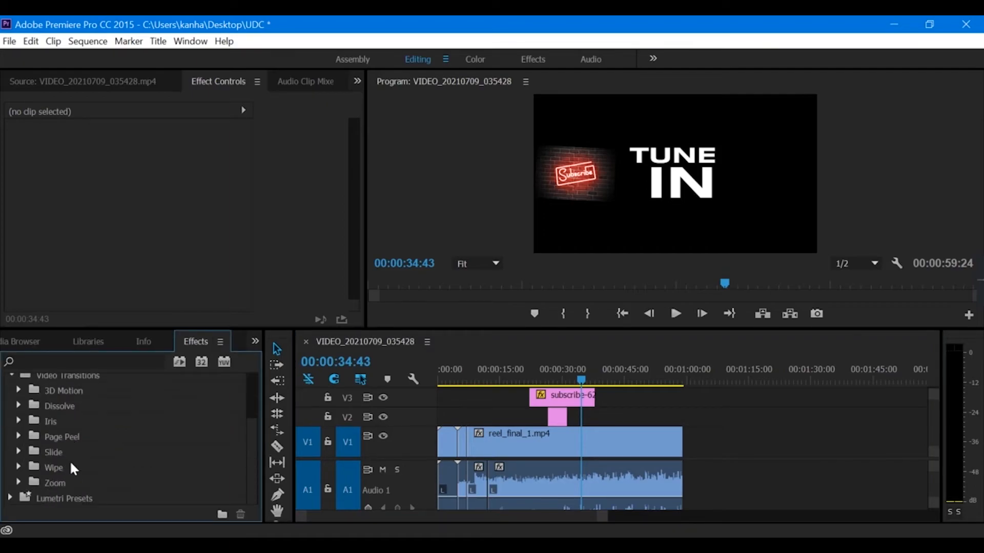
{"action": "scroll", "coordinate": [69, 460], "scroll_direction": "up", "scroll_amount": 1}
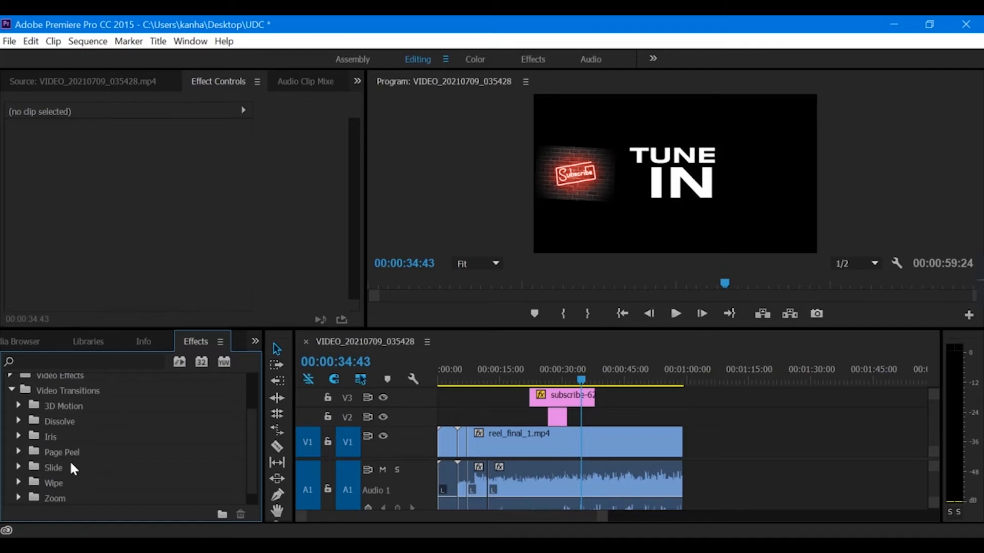
{"action": "left_click", "coordinate": [50, 495]}
{"action": "left_click", "coordinate": [18, 497]}
{"action": "scroll", "coordinate": [159, 441], "scroll_direction": "down", "scroll_amount": 2}
{"action": "left_click", "coordinate": [80, 485]}
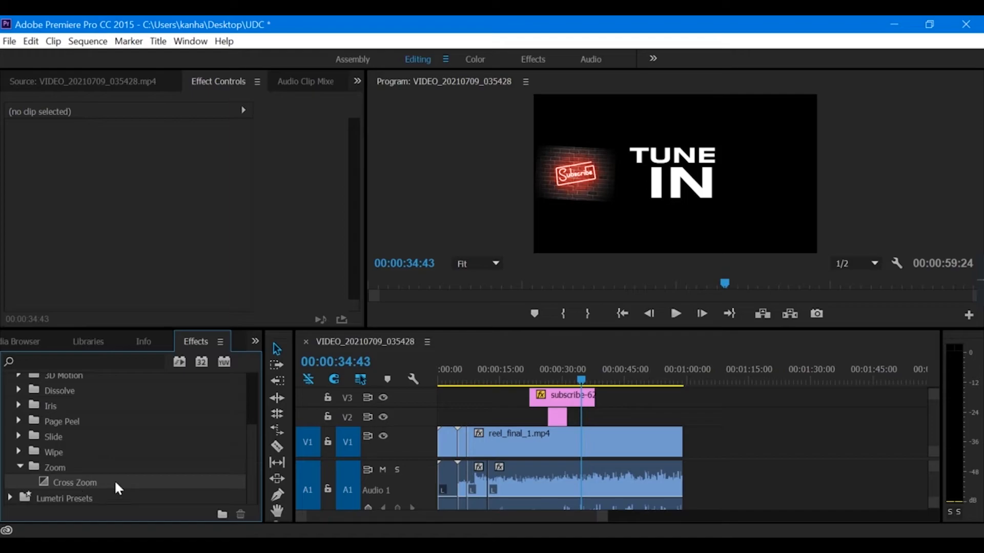
{"action": "mouse_move", "coordinate": [115, 484]}
{"action": "left_mouse_down"}
{"action": "mouse_move", "coordinate": [239, 408]}
{"action": "mouse_move", "coordinate": [344, 408]}
{"action": "mouse_move", "coordinate": [410, 382]}
{"action": "mouse_move", "coordinate": [460, 397]}
{"action": "mouse_move", "coordinate": [467, 444]}
{"action": "mouse_move", "coordinate": [447, 449]}
{"action": "mouse_move", "coordinate": [631, 428]}
{"action": "mouse_move", "coordinate": [681, 446]}
{"action": "mouse_move", "coordinate": [546, 416]}
{"action": "mouse_move", "coordinate": [553, 420]}
{"action": "mouse_move", "coordinate": [531, 397]}
{"action": "left_mouse_up"}
{"action": "mouse_move", "coordinate": [97, 480]}
{"action": "left_mouse_down"}
{"action": "mouse_move", "coordinate": [496, 410]}
{"action": "mouse_move", "coordinate": [552, 407]}
{"action": "mouse_move", "coordinate": [549, 416]}
{"action": "left_mouse_up"}
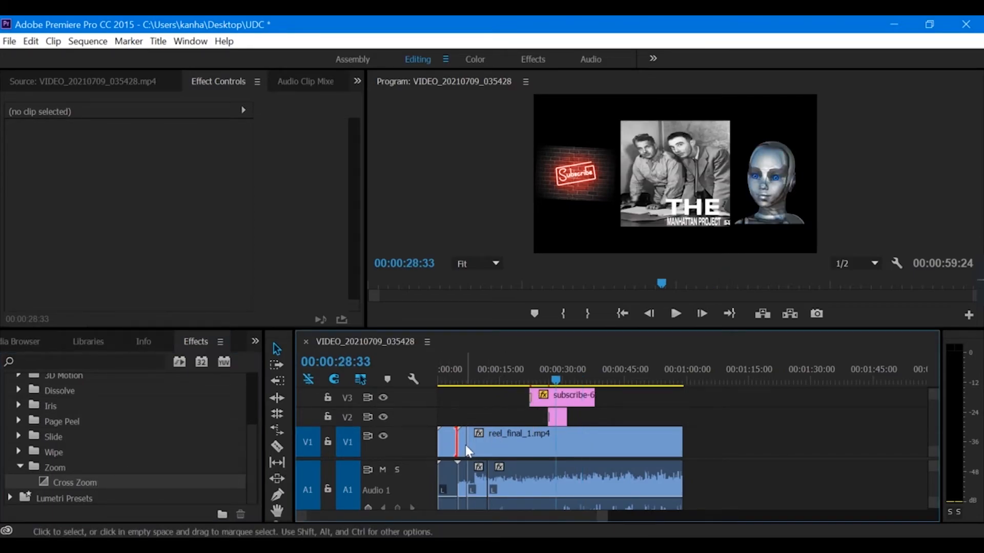
{"action": "left_click", "coordinate": [465, 448]}
{"action": "left_click", "coordinate": [740, 472]}
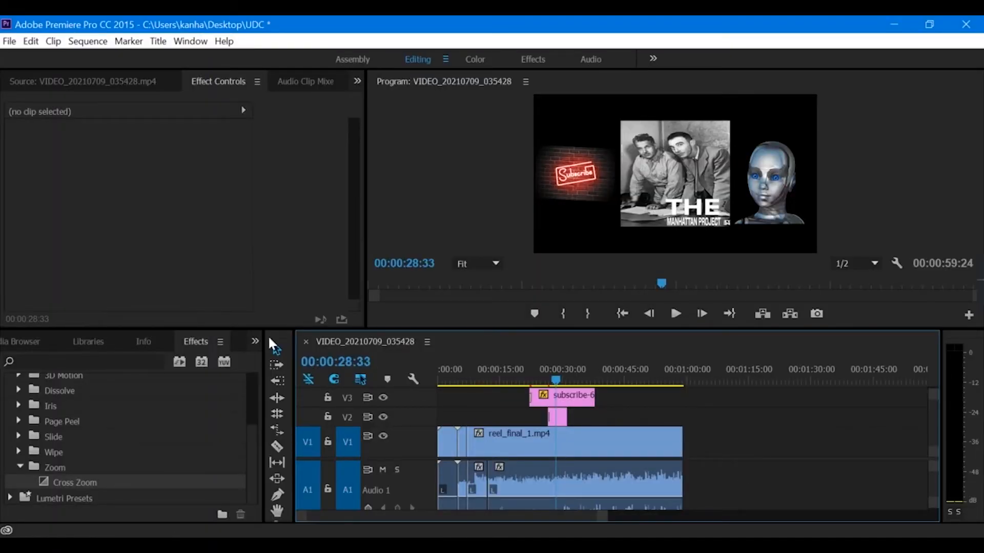
Collapse the Zoom and Video Transitions folders in the effects list
{"action": "left_click", "coordinate": [18, 467]}
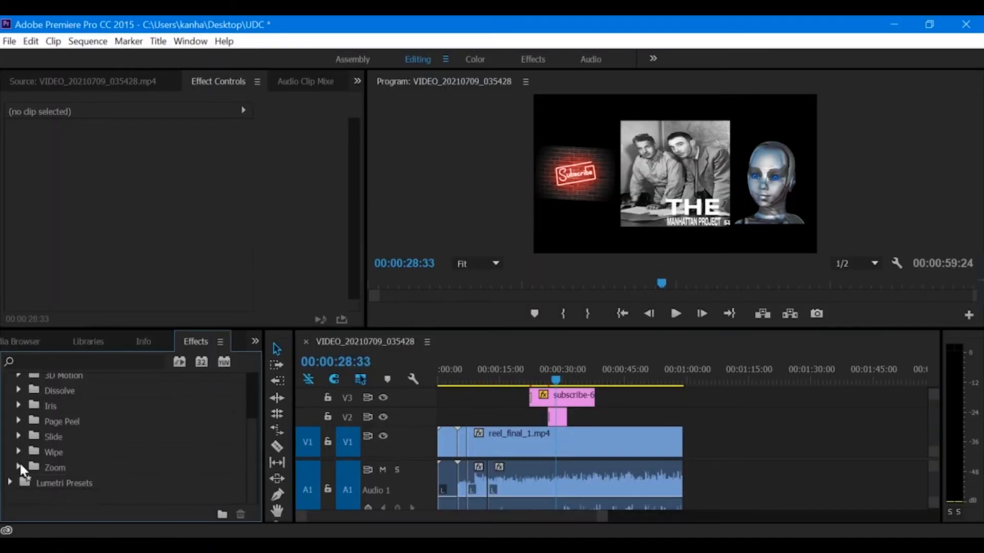
{"action": "scroll", "coordinate": [31, 436], "scroll_direction": "up", "scroll_amount": 2}
{"action": "scroll", "coordinate": [31, 437], "scroll_direction": "up", "scroll_amount": 2}
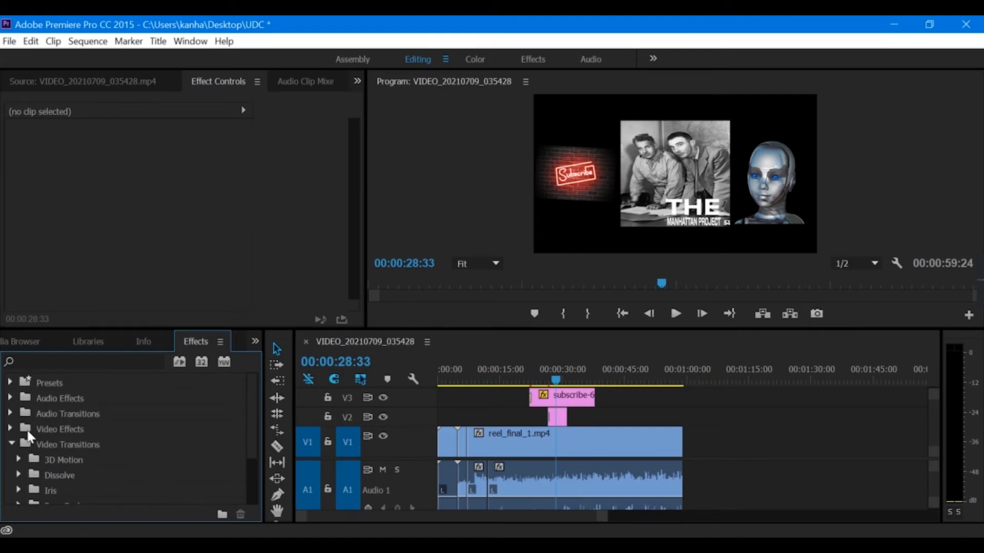
{"action": "left_click", "coordinate": [11, 445]}
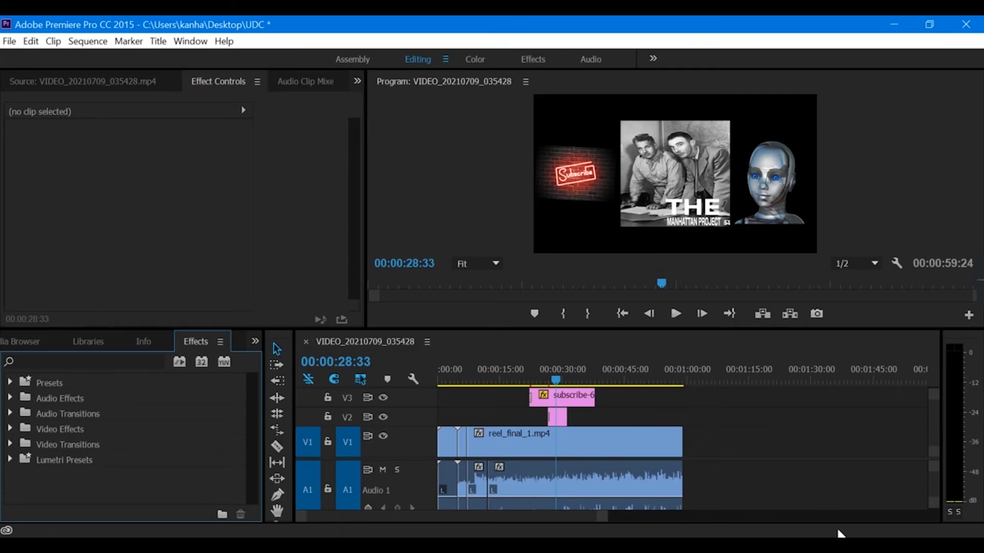
{"action": "left_click", "coordinate": [852, 484]}
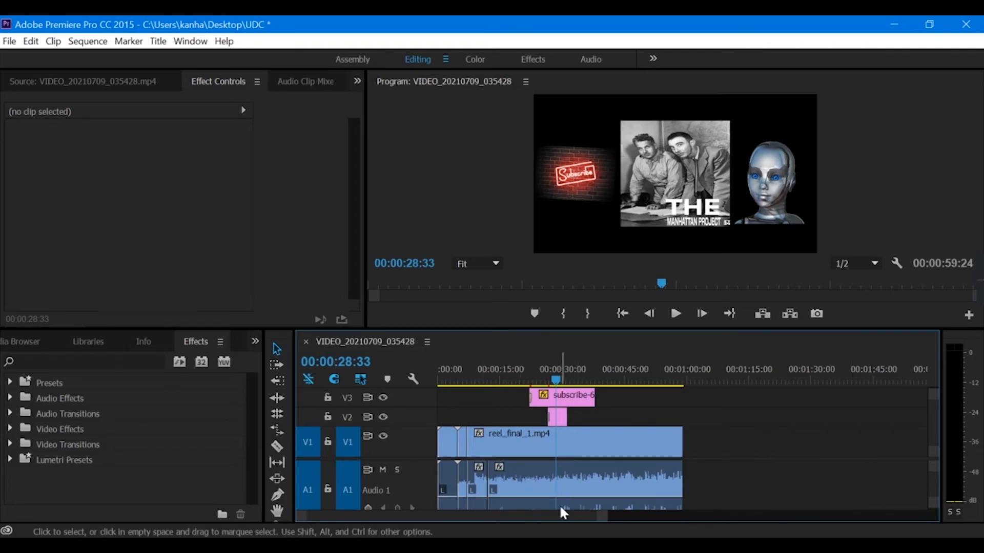
Apply the DeNoiser audio effect to the last reel_final_1.mp4 audio clip on A1
{"action": "left_click", "coordinate": [11, 398]}
{"action": "scroll", "coordinate": [78, 447], "scroll_direction": "down", "scroll_amount": 3}
{"action": "scroll", "coordinate": [78, 447], "scroll_direction": "down", "scroll_amount": 6}
{"action": "scroll", "coordinate": [78, 447], "scroll_direction": "down", "scroll_amount": 1}
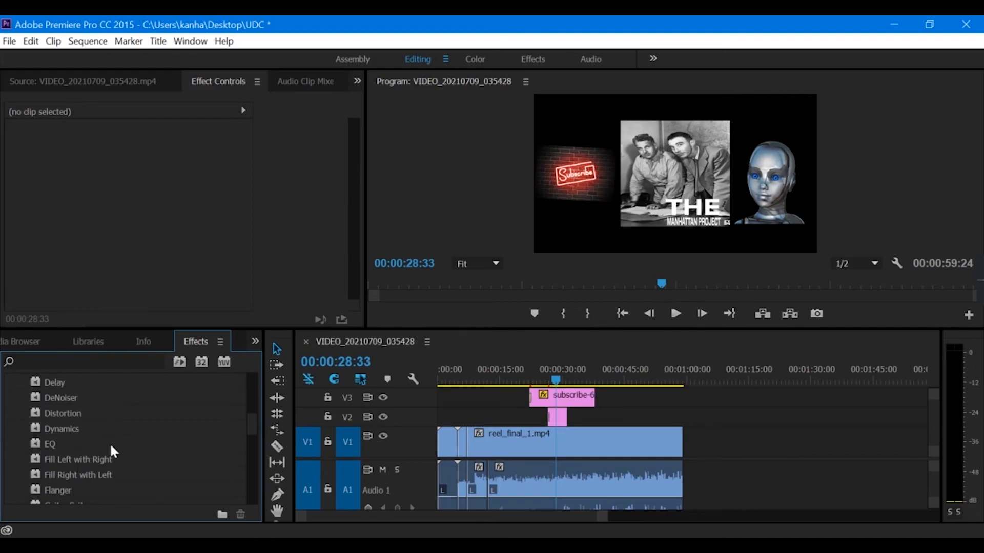
{"action": "scroll", "coordinate": [110, 446], "scroll_direction": "up", "scroll_amount": 1}
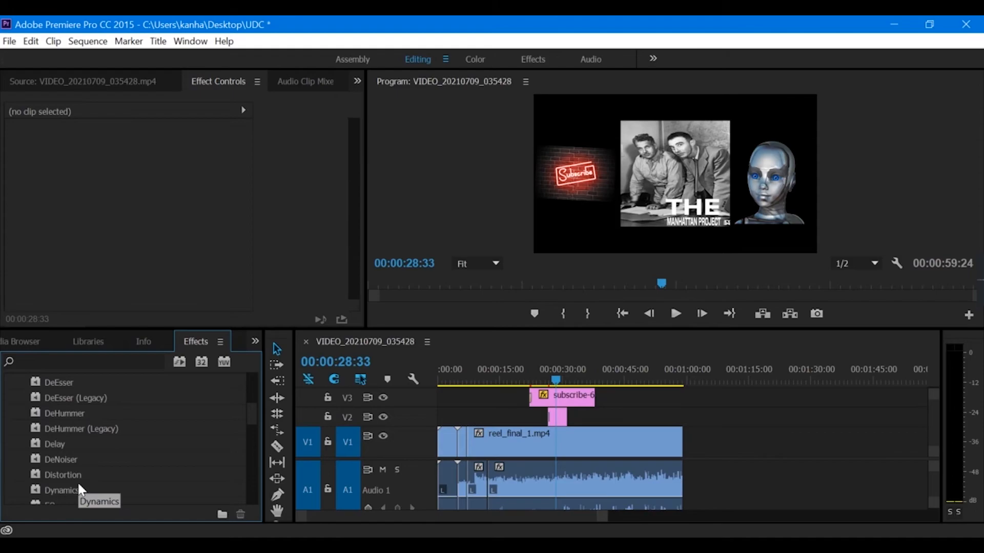
{"action": "left_click", "coordinate": [69, 461]}
{"action": "left_click_drag", "start_coordinate": [69, 457], "coordinate": [541, 489]}
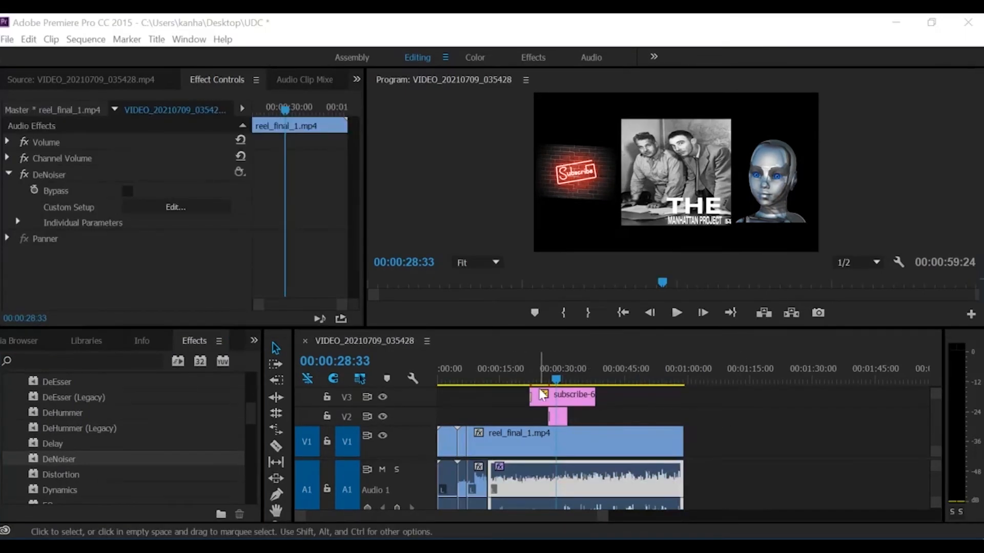
{"action": "left_click", "coordinate": [631, 496]}
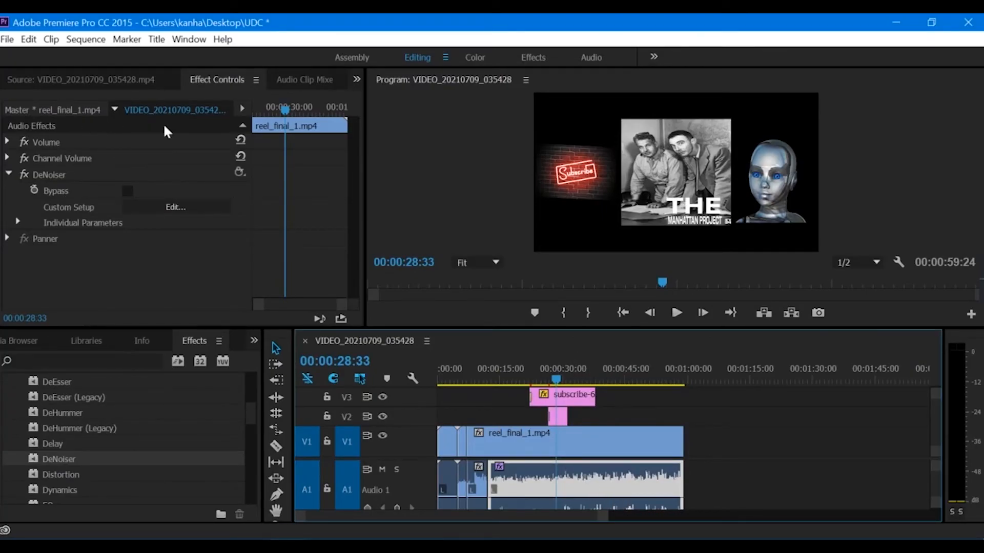
Set the volume level of the selected reel_final_1.mp4 audio clip to 0.9 dB at the playhead
{"action": "left_click", "coordinate": [7, 141]}
{"action": "mouse_move", "coordinate": [135, 175]}
{"action": "left_mouse_down"}
{"action": "mouse_move", "coordinate": [149, 175]}
{"action": "mouse_move", "coordinate": [129, 171]}
{"action": "left_mouse_up"}
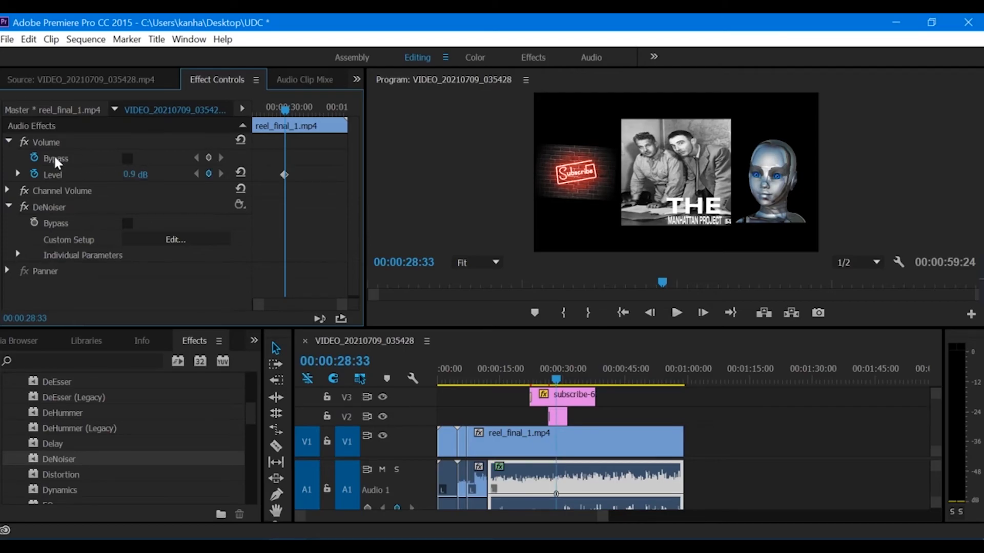
{"action": "left_click", "coordinate": [8, 141]}
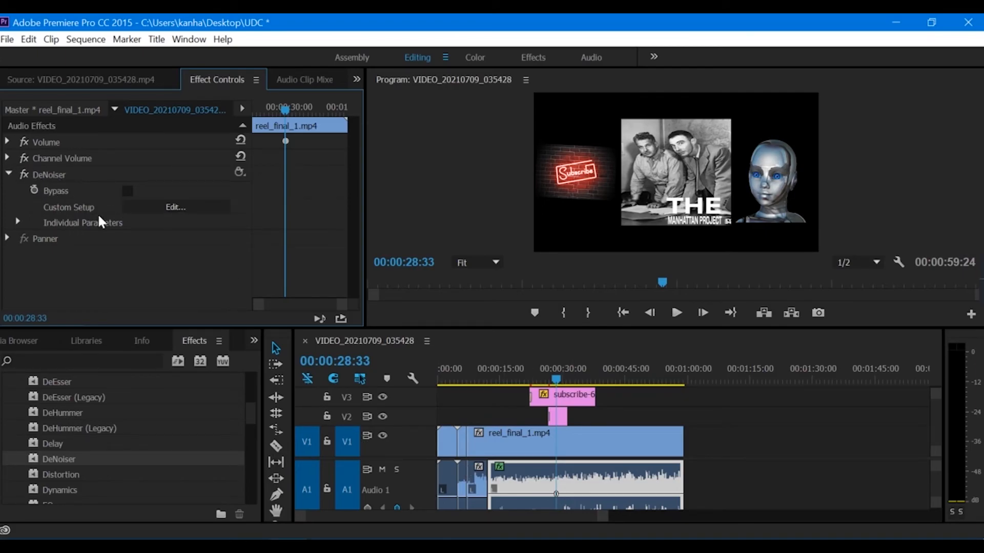
Open the DeNoiser custom setup, enlarge its editor window, try the Offset knob and close the editor
{"action": "left_click", "coordinate": [151, 207]}
{"action": "left_click_drag", "start_coordinate": [561, 296], "coordinate": [703, 287]}
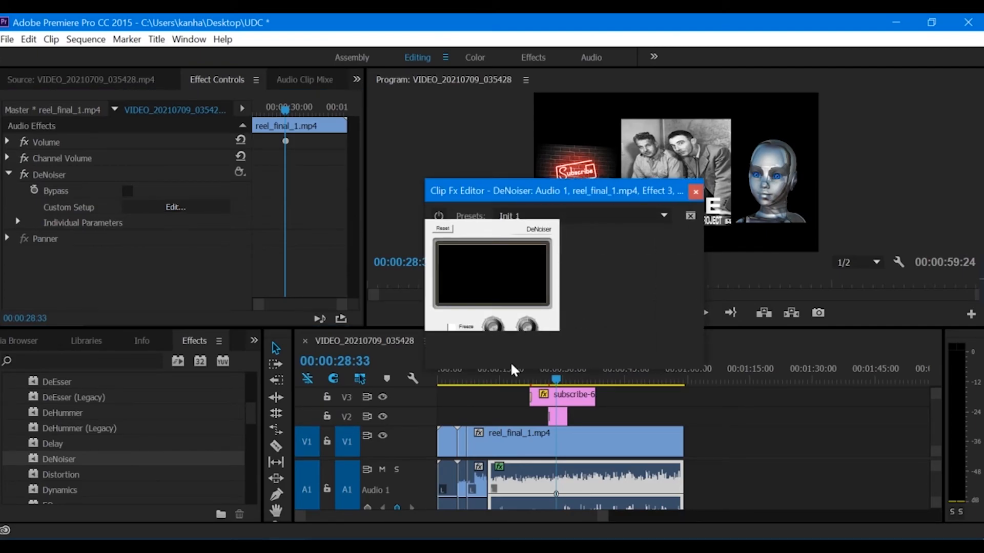
{"action": "left_click_drag", "start_coordinate": [514, 370], "coordinate": [518, 417]}
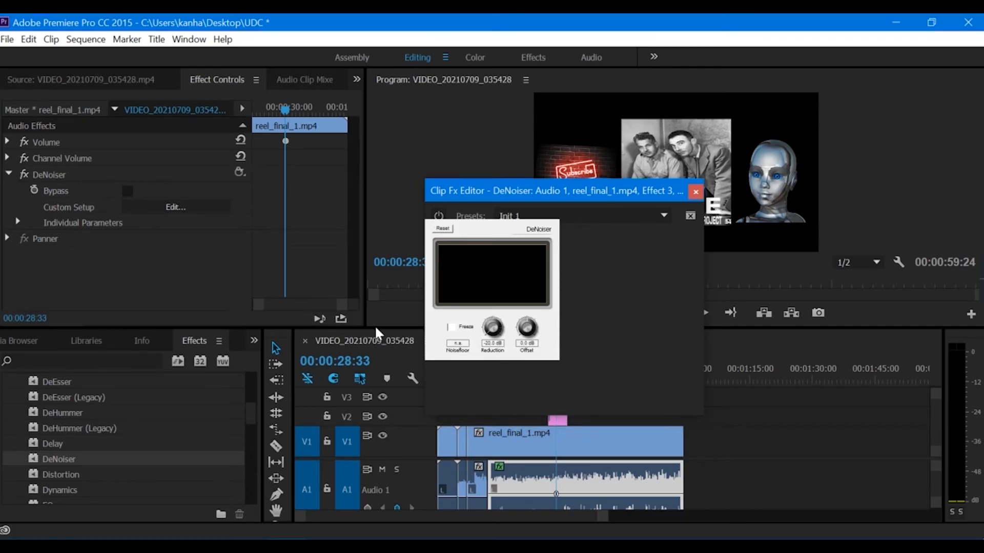
{"action": "mouse_move", "coordinate": [532, 324]}
{"action": "left_mouse_down"}
{"action": "mouse_move", "coordinate": [515, 324]}
{"action": "mouse_move", "coordinate": [521, 310]}
{"action": "mouse_move", "coordinate": [526, 328]}
{"action": "left_mouse_up"}
{"action": "left_click", "coordinate": [696, 193]}
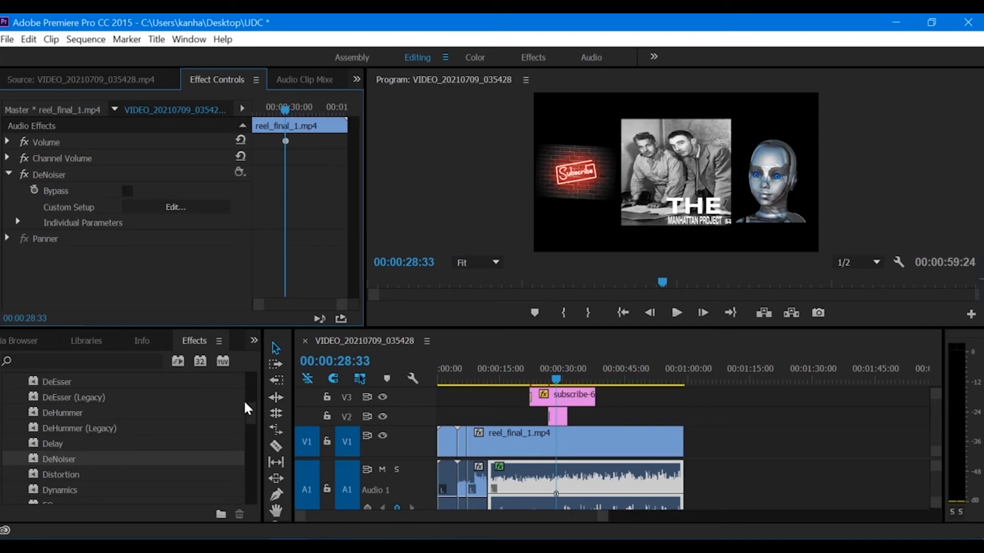
Apply the Multiband Compressor audio effect to the same reel_final_1.mp4 clip and briefly view its custom setup
{"action": "left_click_drag", "start_coordinate": [255, 413], "coordinate": [249, 445]}
{"action": "left_click_drag", "start_coordinate": [137, 443], "coordinate": [567, 483]}
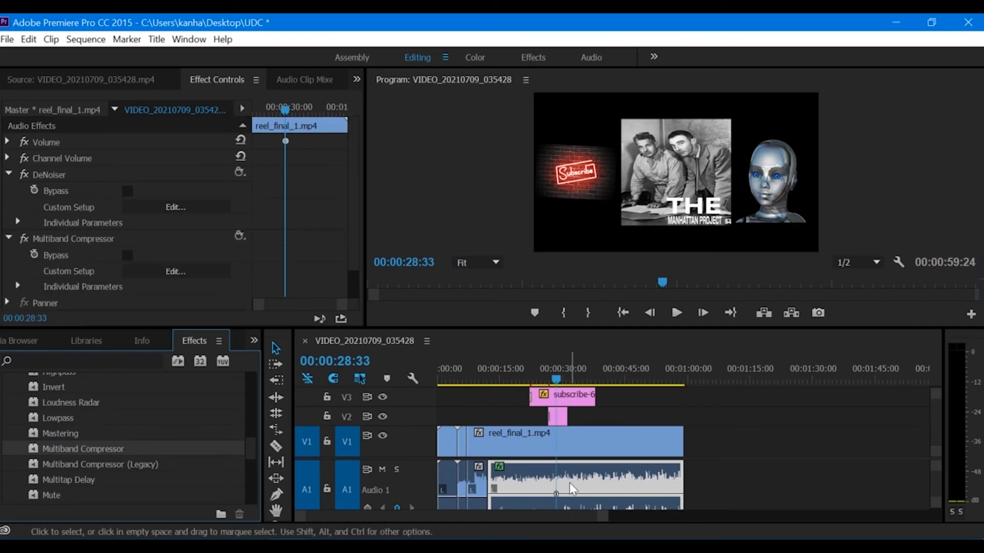
{"action": "left_click", "coordinate": [171, 270]}
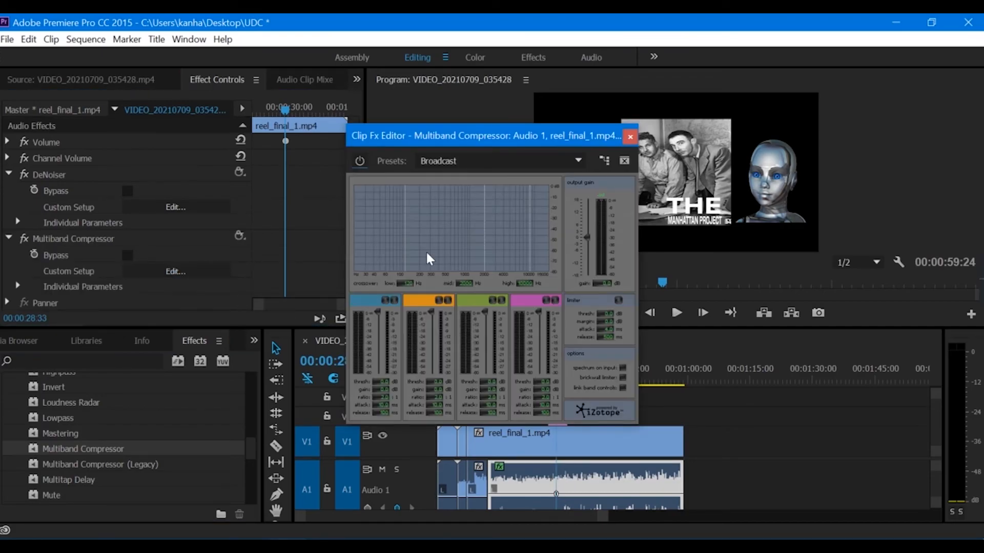
{"action": "left_click", "coordinate": [631, 137]}
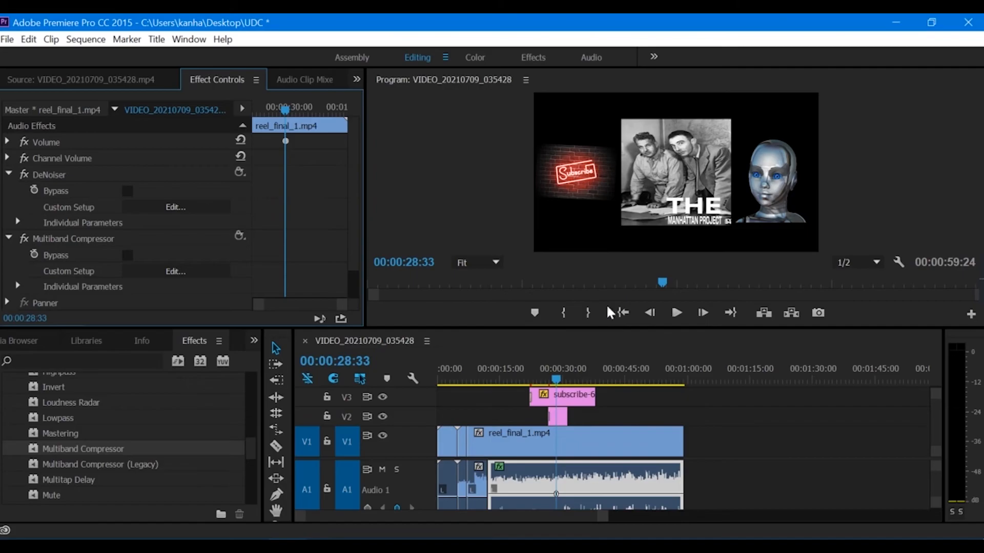
Apply the Exponential Fade audio crossfade to the start of the last reel_final_1.mp4 audio clip on A1
{"action": "left_click_drag", "start_coordinate": [606, 521], "coordinate": [681, 523]}
{"action": "left_click_drag", "start_coordinate": [254, 444], "coordinate": [254, 374]}
{"action": "left_click", "coordinate": [10, 397]}
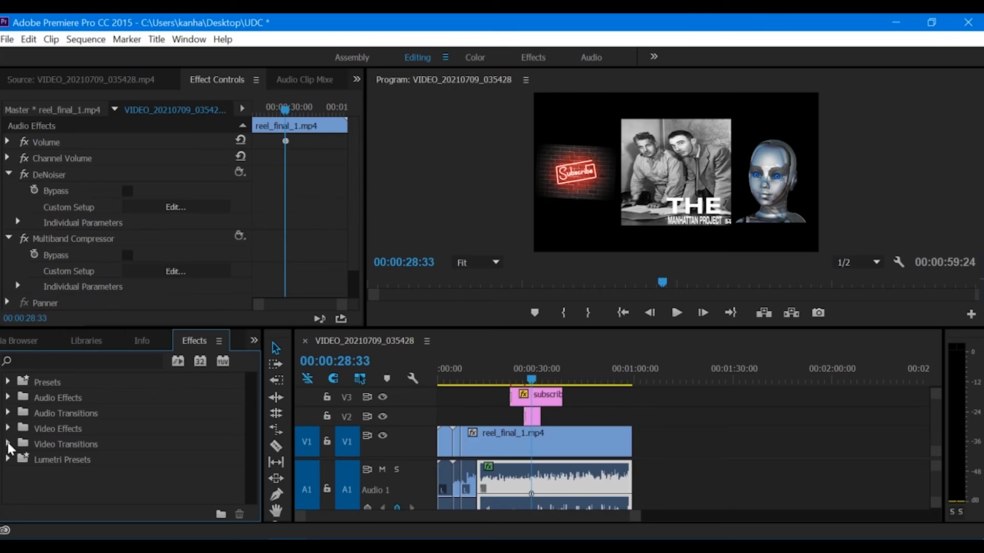
{"action": "left_click", "coordinate": [8, 413]}
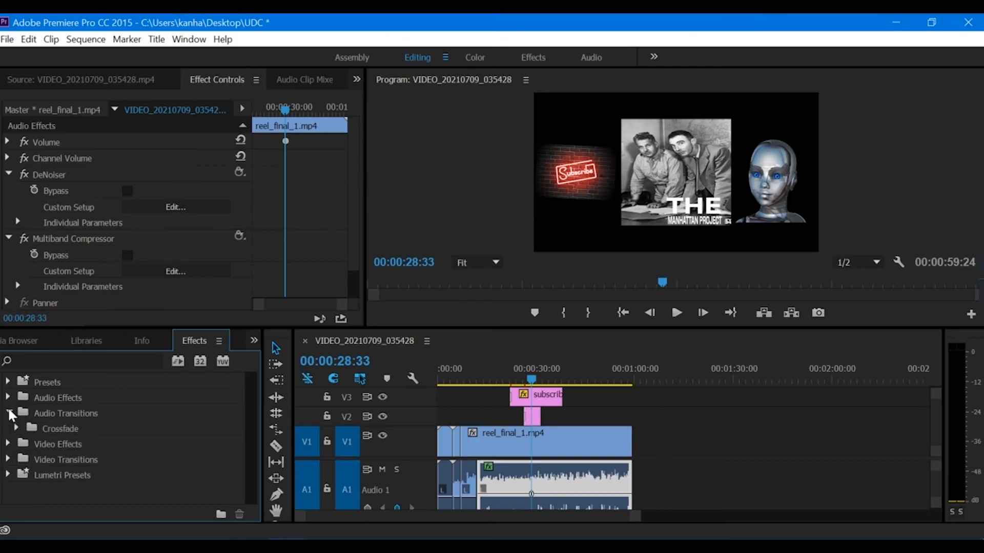
{"action": "left_click", "coordinate": [17, 428]}
{"action": "mouse_move", "coordinate": [90, 473]}
{"action": "left_mouse_down"}
{"action": "mouse_move", "coordinate": [379, 455]}
{"action": "mouse_move", "coordinate": [484, 470]}
{"action": "left_mouse_up"}
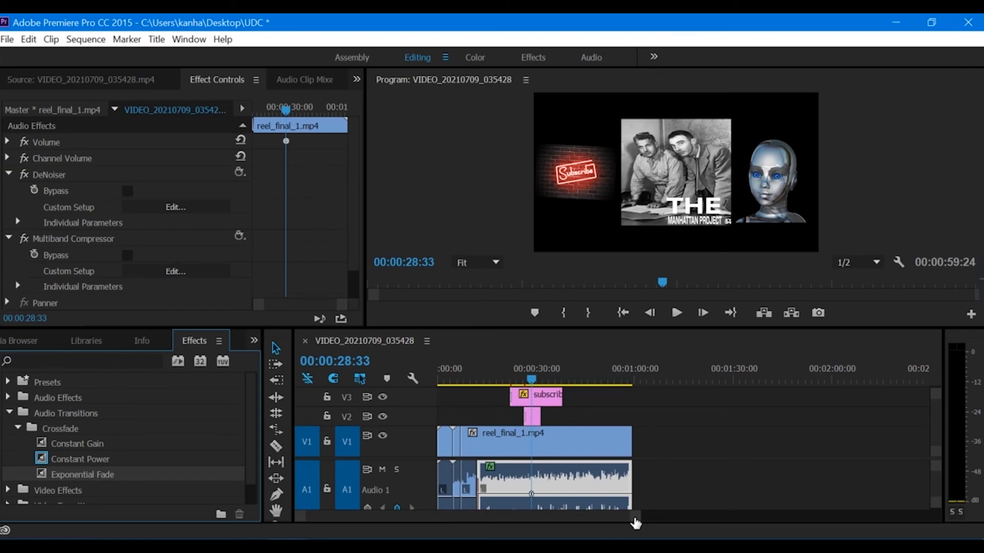
Play the opening of the sequence to about 6 seconds to review the audio changes, and deselect the clip
{"action": "left_click", "coordinate": [442, 378]}
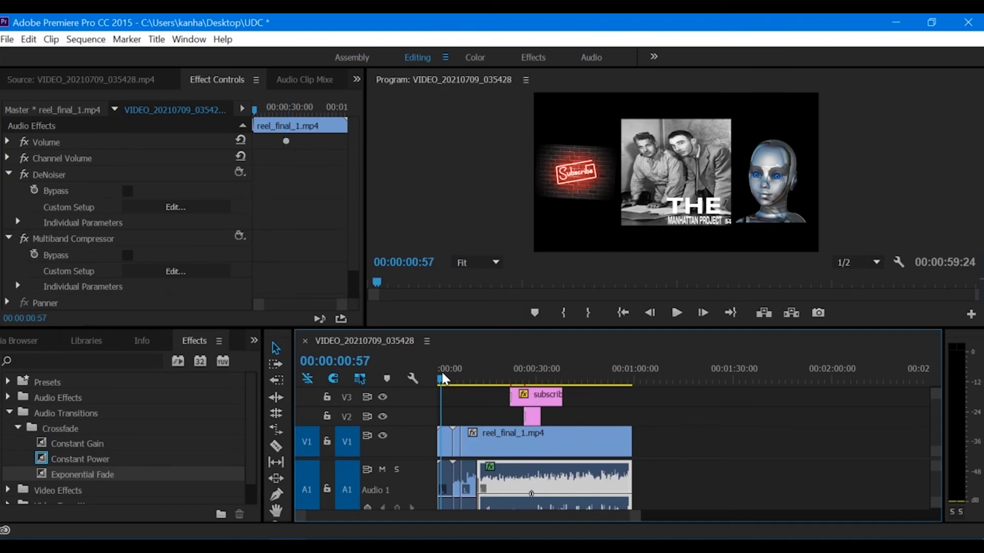
{"action": "key", "text": "space"}
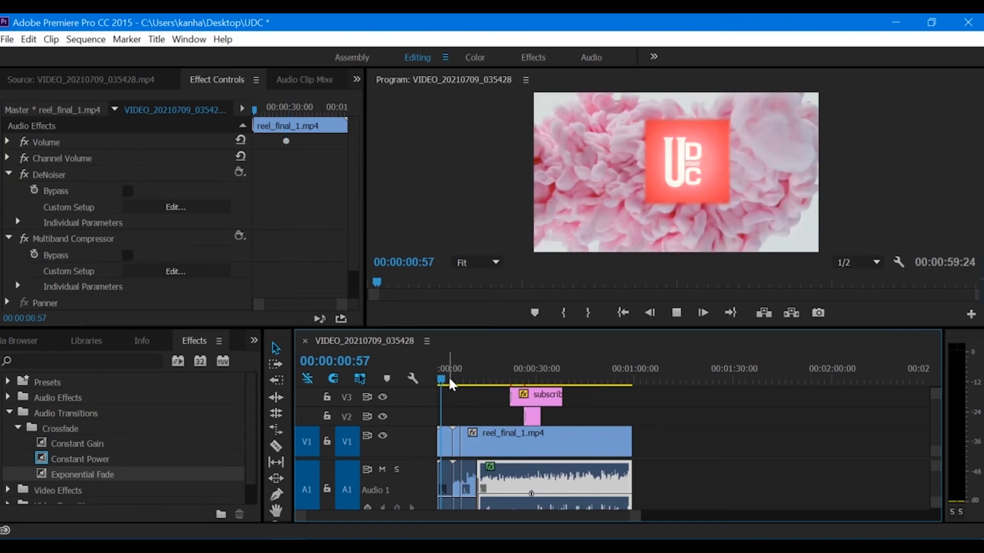
{"action": "key", "text": "space"}
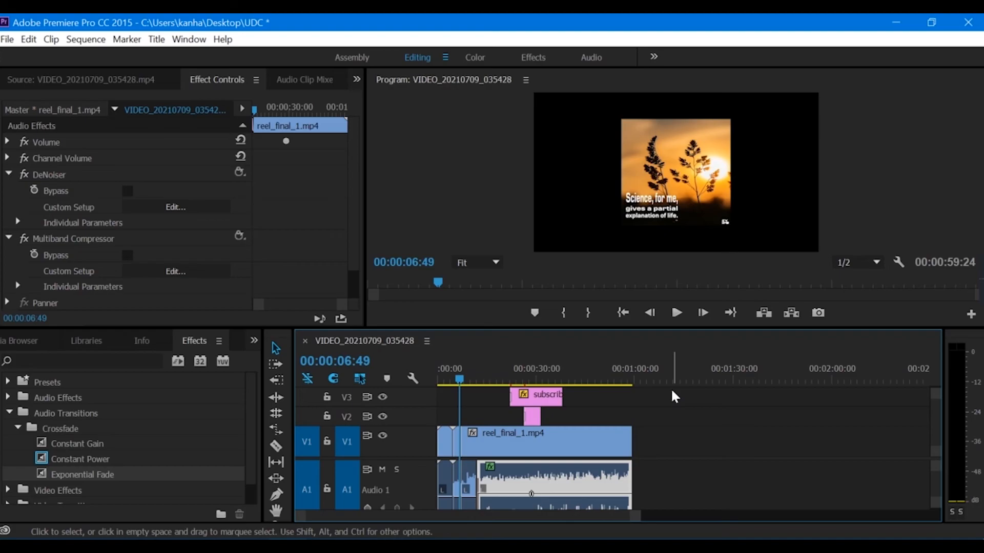
{"action": "left_click", "coordinate": [692, 475]}
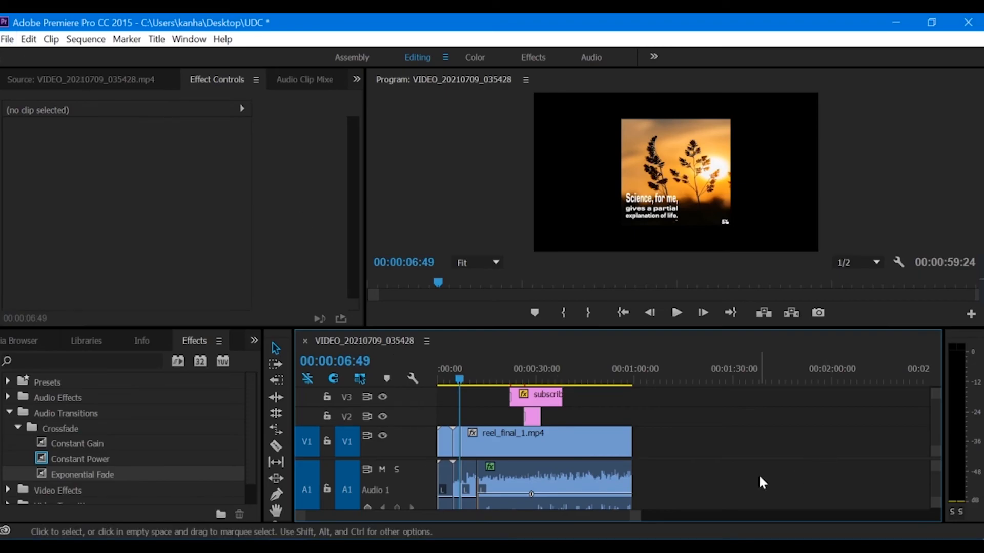
Export the sequence as VIDEO_20210709_035428.mp4 in H.264 format with the Match Source - High bitrate preset and maximum render quality
{"action": "left_click", "coordinate": [7, 40]}
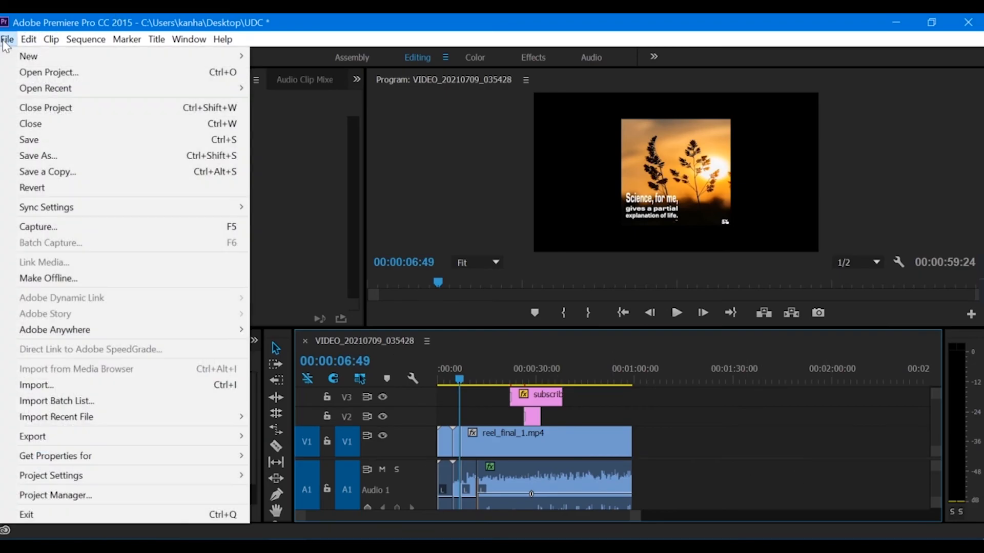
{"action": "mouse_move", "coordinate": [214, 431]}
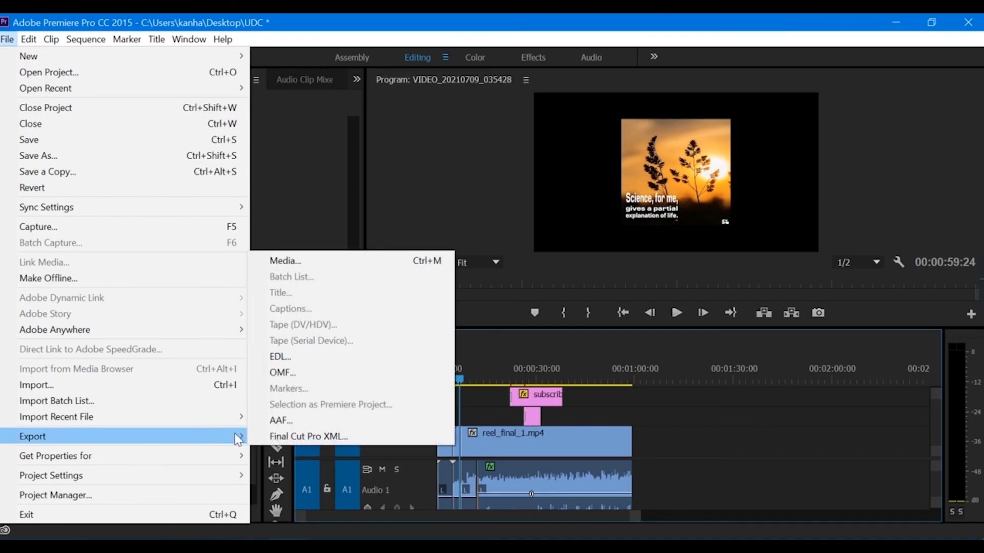
{"action": "left_click", "coordinate": [306, 263]}
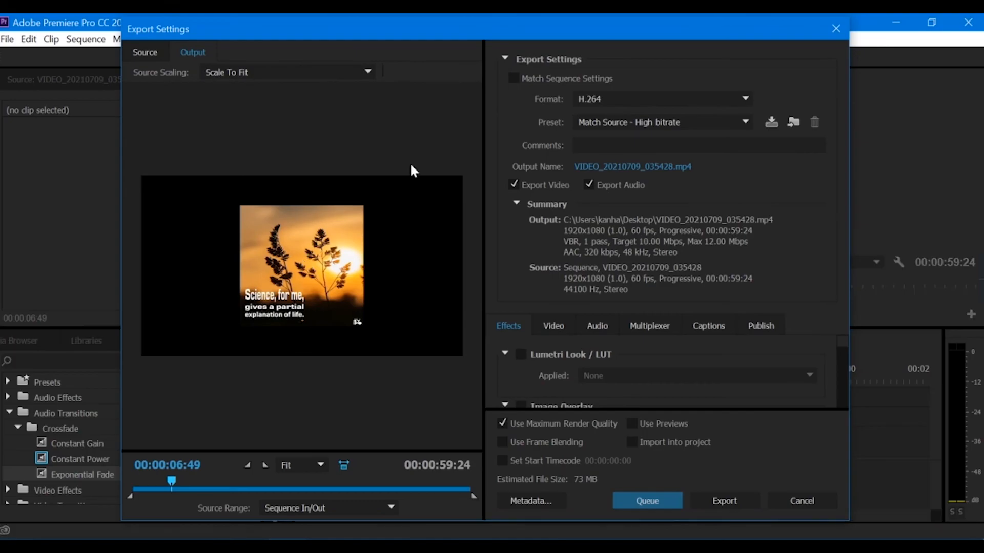
{"action": "left_click_drag", "start_coordinate": [172, 483], "coordinate": [113, 488]}
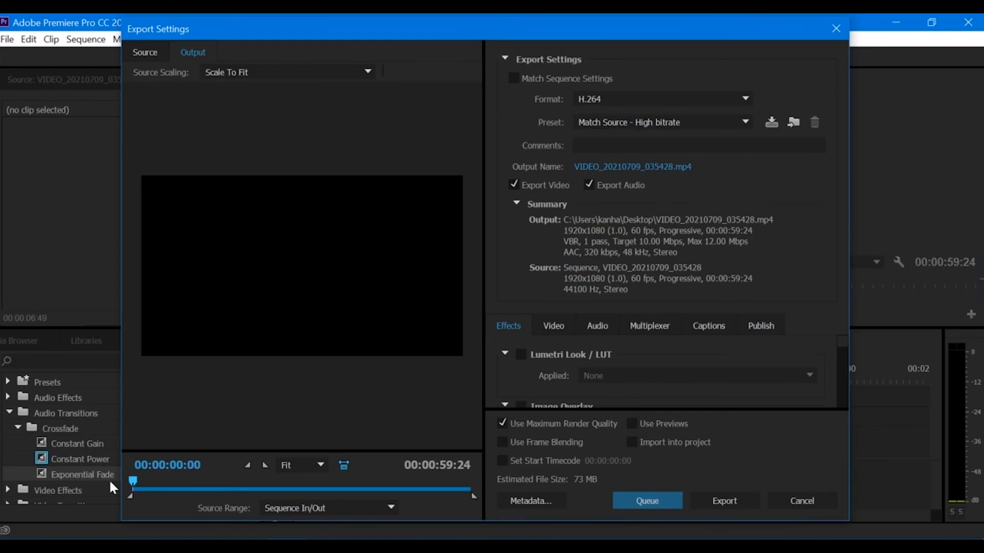
{"action": "left_click", "coordinate": [681, 100]}
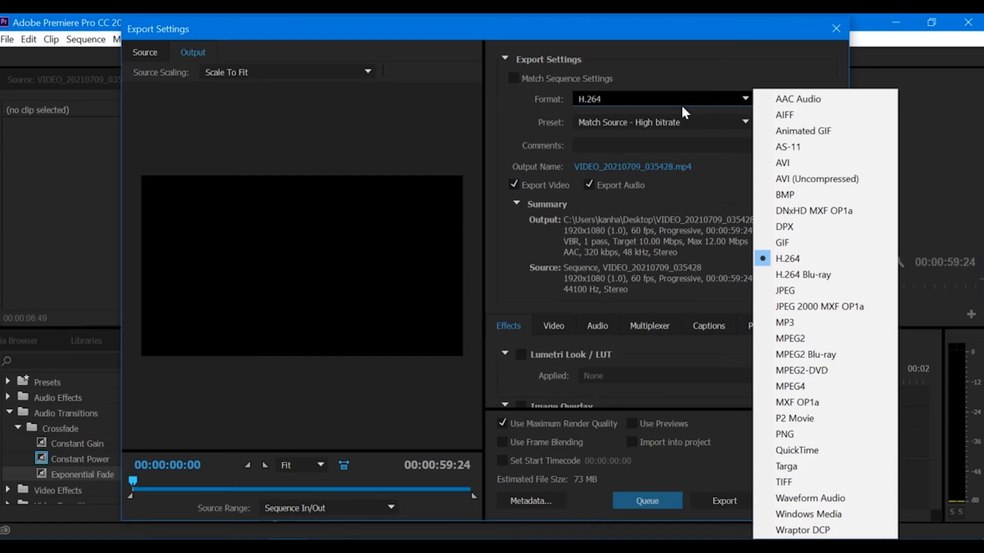
{"action": "left_click", "coordinate": [711, 202]}
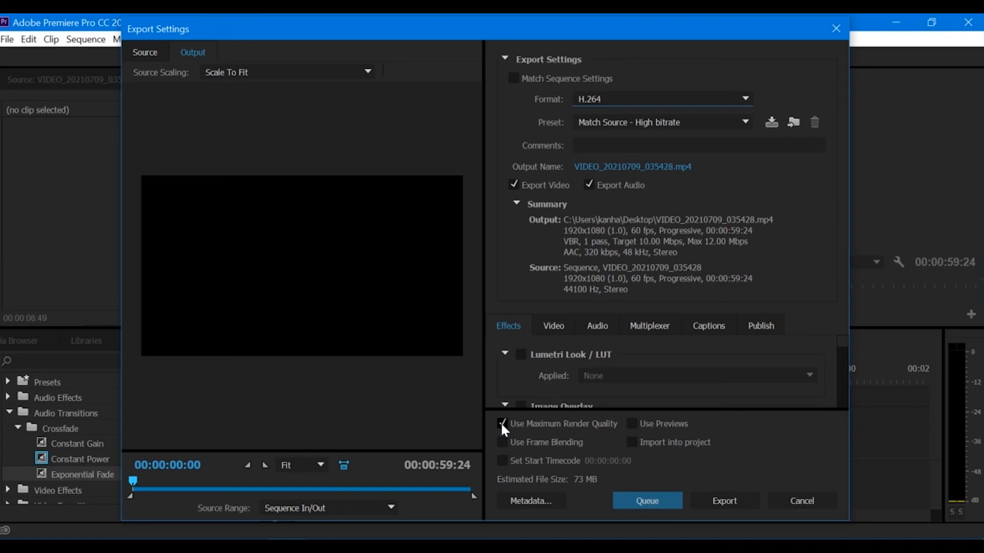
{"action": "left_click", "coordinate": [708, 499]}
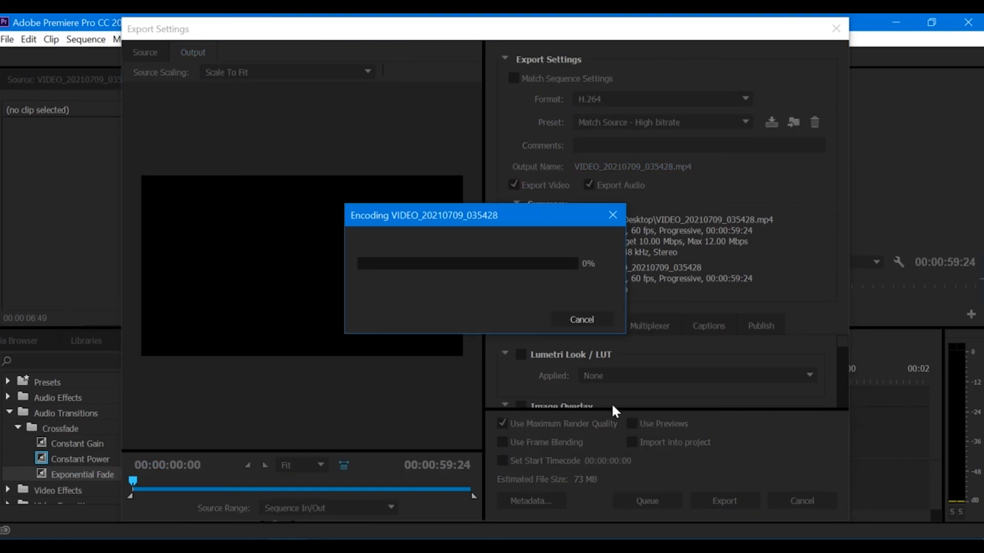